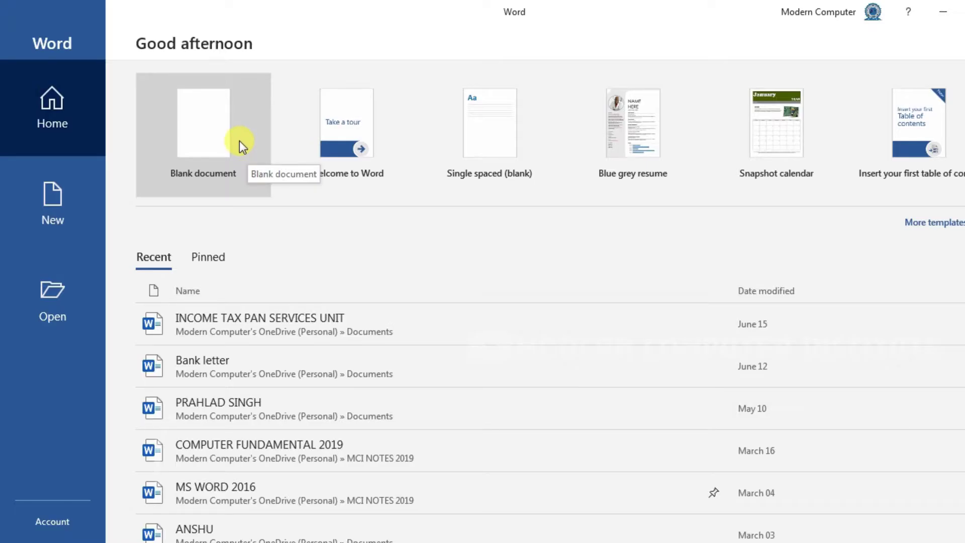
Create a new blank document and switch to the Review tab
{"action": "left_click", "coordinate": [240, 141]}
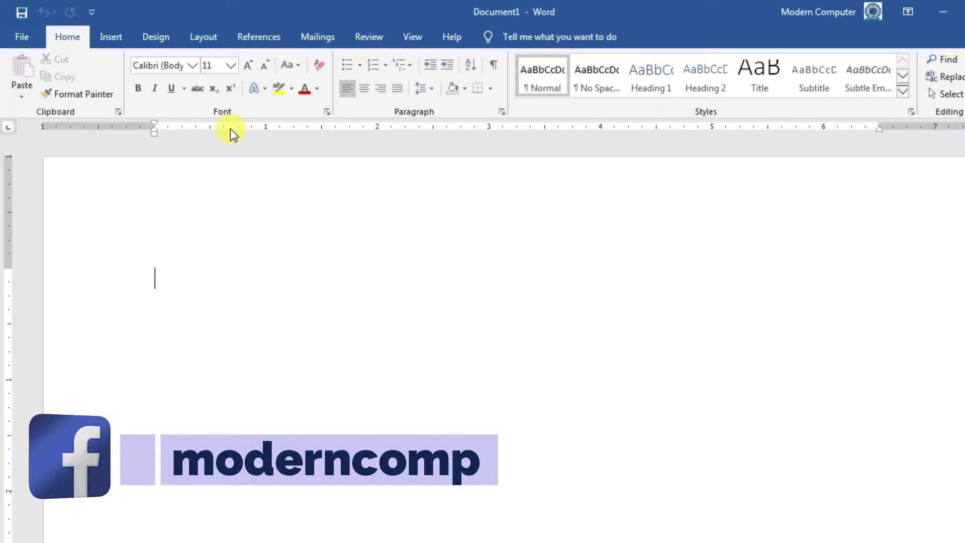
{"action": "left_click", "coordinate": [366, 37]}
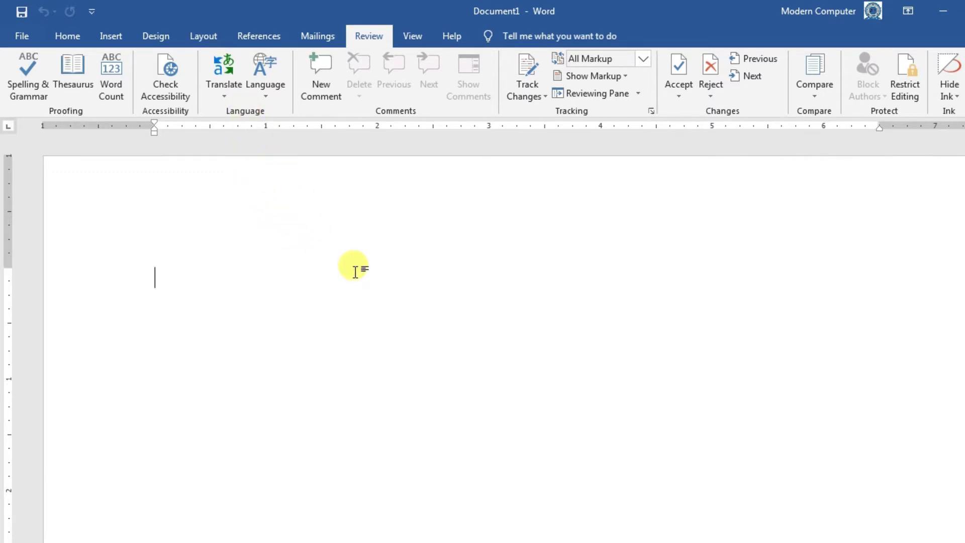
Fill the page with sample paragraphs using =rand(), then open the Translate menu
{"action": "type", "text": "=rand()"}
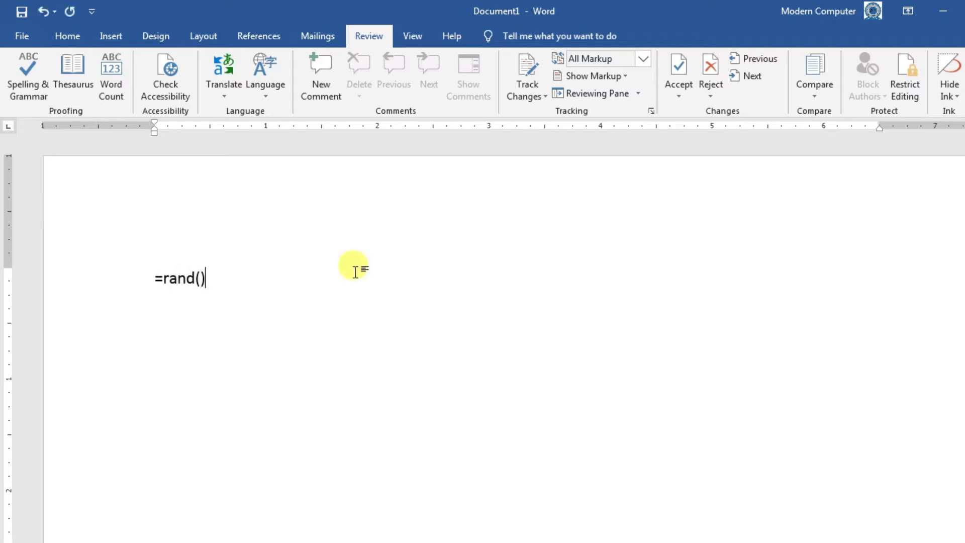
{"action": "key", "text": "Return"}
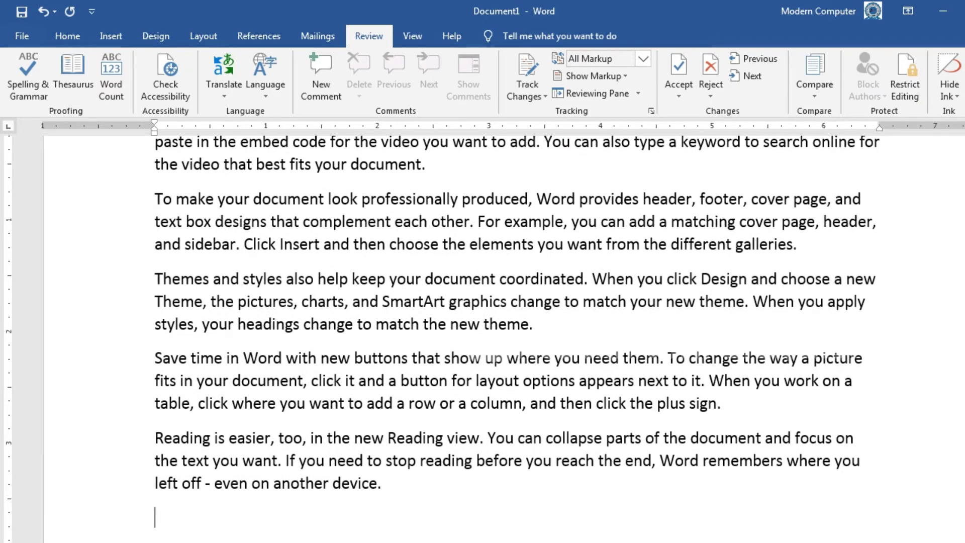
{"action": "scroll", "coordinate": [484, 222], "scroll_direction": "up", "scroll_amount": 3}
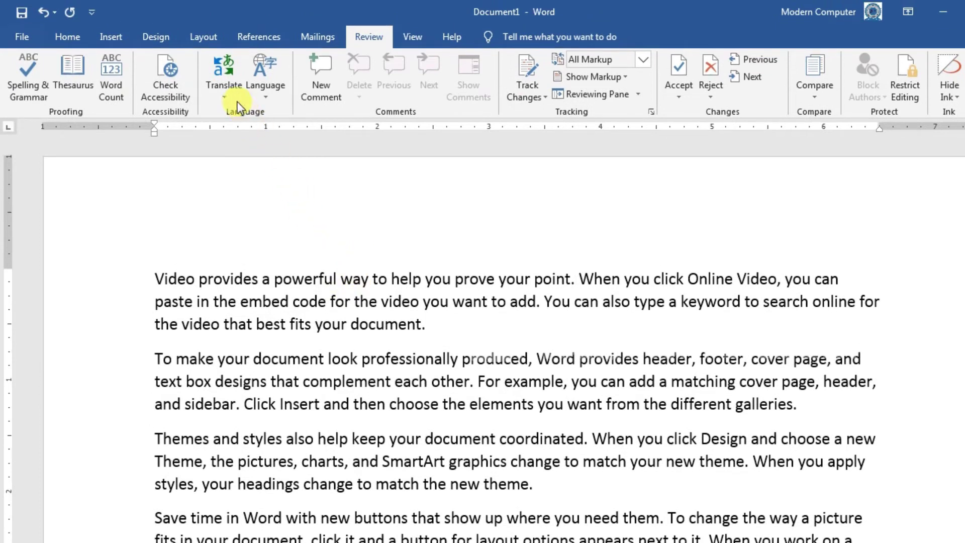
{"action": "left_click", "coordinate": [231, 97]}
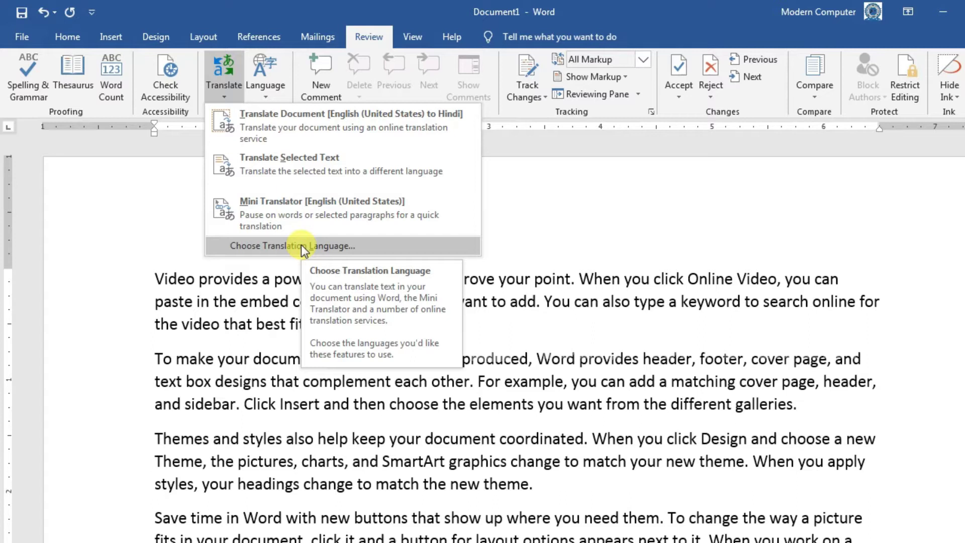
Set document translation from English (United States) to Hindi
{"action": "left_click", "coordinate": [329, 247]}
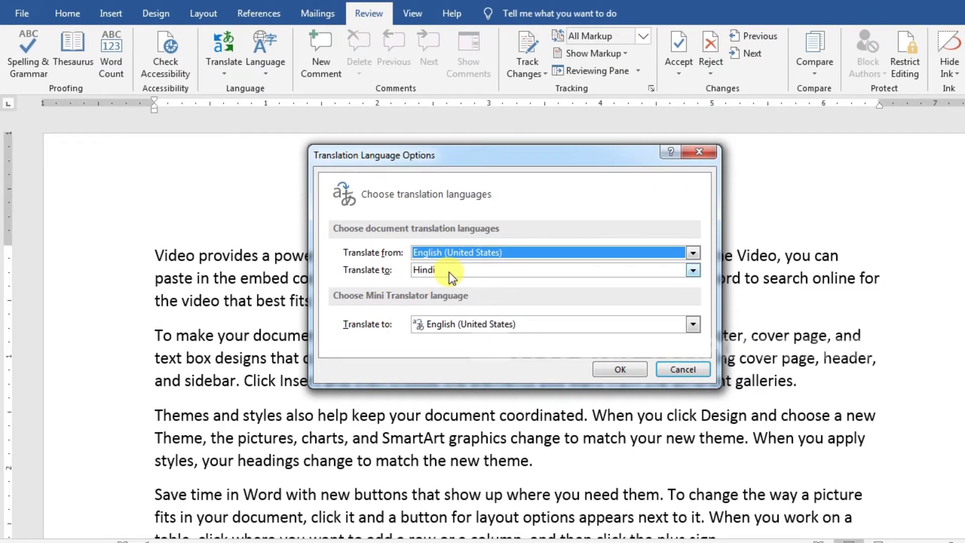
{"action": "left_click", "coordinate": [448, 272]}
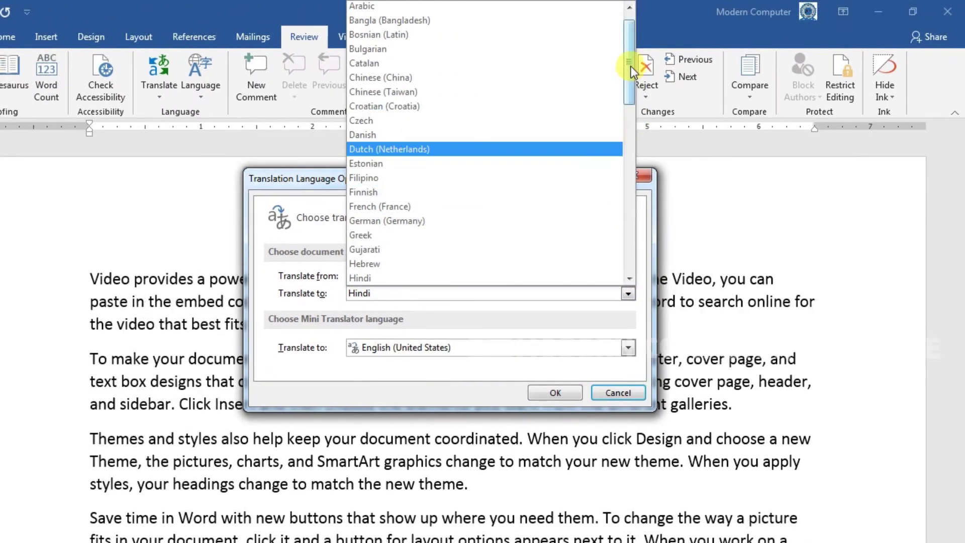
{"action": "left_click_drag", "start_coordinate": [632, 65], "coordinate": [632, 96]}
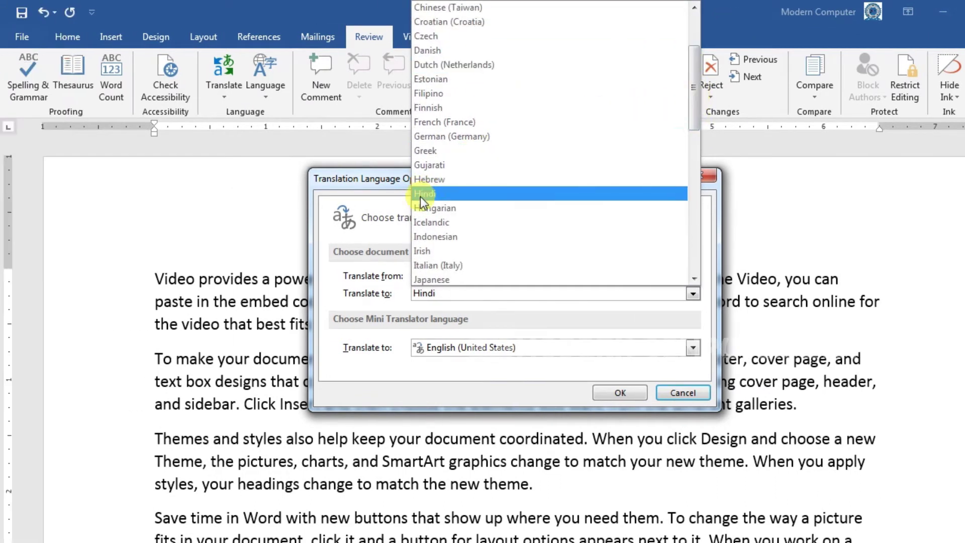
{"action": "left_click", "coordinate": [372, 194]}
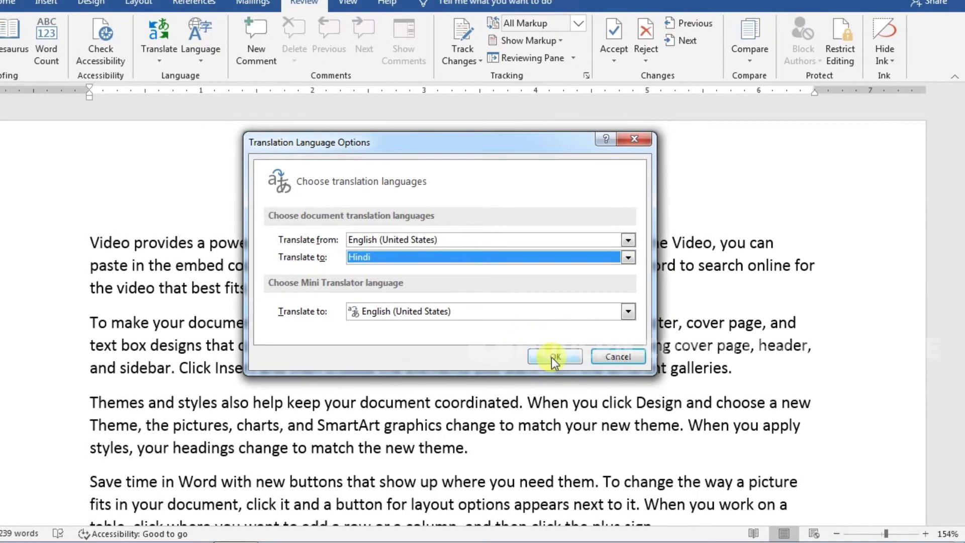
{"action": "left_click", "coordinate": [619, 364]}
{"action": "left_click", "coordinate": [227, 97]}
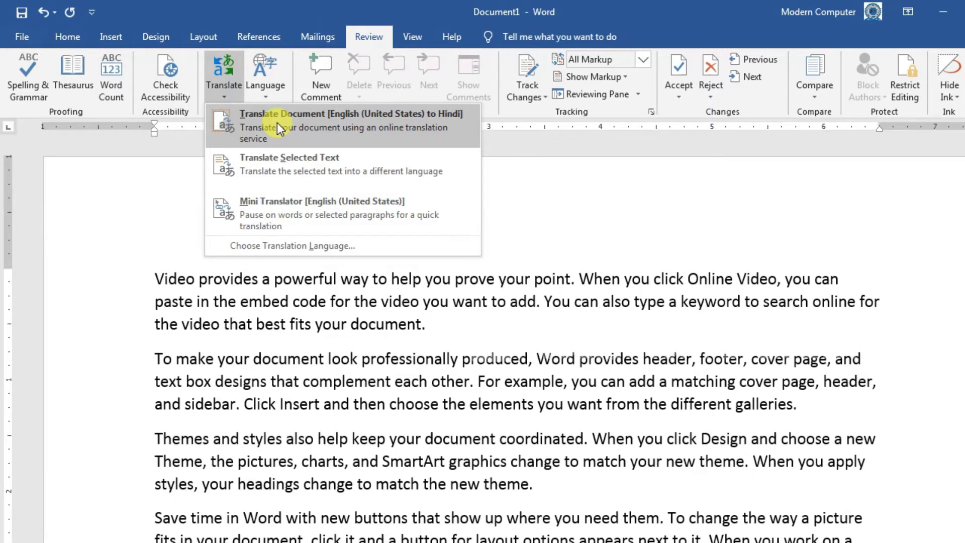
Send the whole document for Hindi translation, ticking Don't show again on the confirmation
{"action": "left_click", "coordinate": [278, 129]}
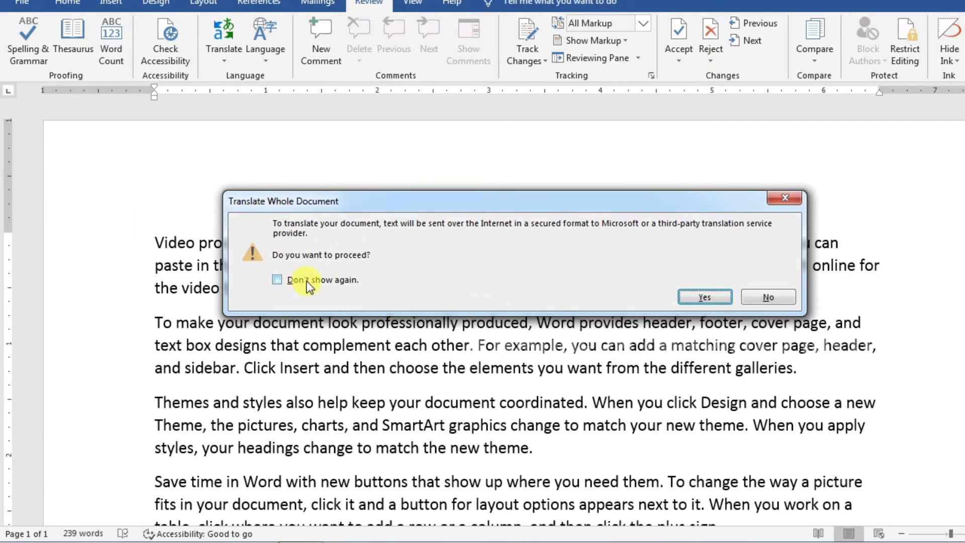
{"action": "left_click", "coordinate": [307, 282]}
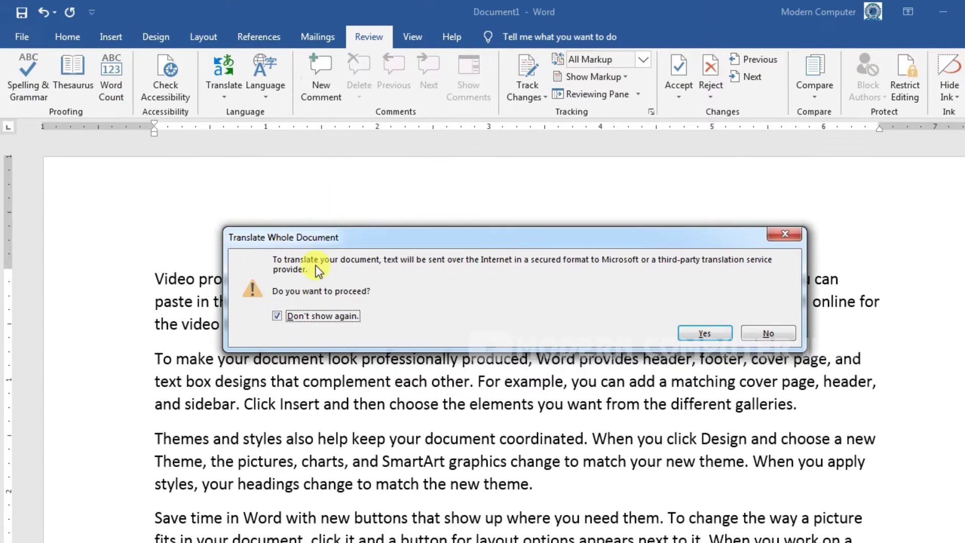
{"action": "mouse_move", "coordinate": [314, 234]}
{"action": "left_mouse_down"}
{"action": "mouse_move", "coordinate": [427, 228]}
{"action": "mouse_move", "coordinate": [290, 188]}
{"action": "left_mouse_up"}
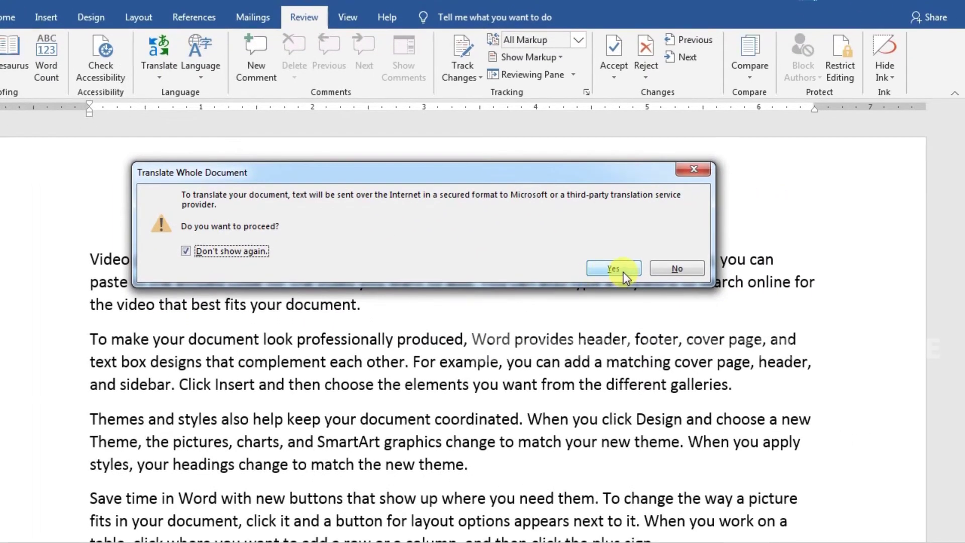
{"action": "left_click", "coordinate": [666, 289]}
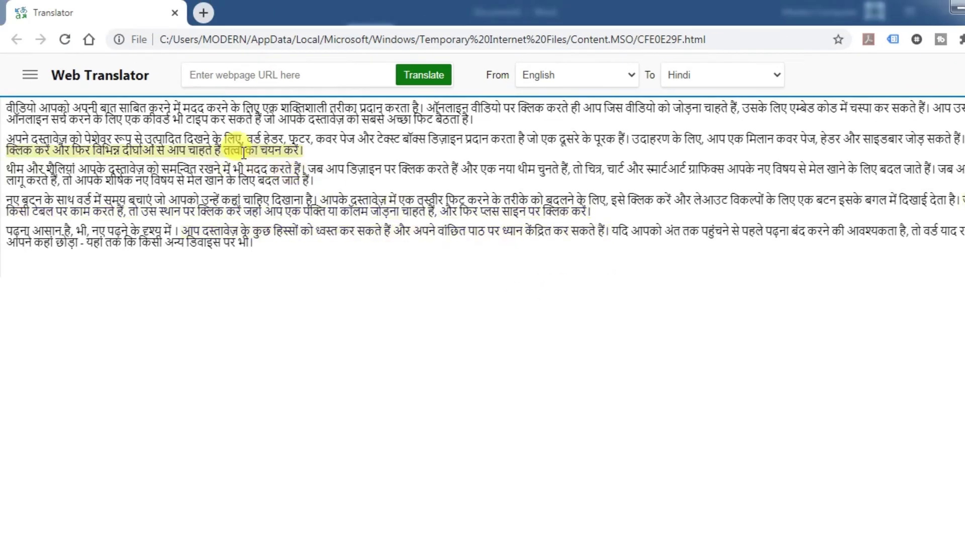
Copy the full Hindi translation from the Chrome translator page, keeping Hindi as target
{"action": "left_click_drag", "start_coordinate": [322, 269], "coordinate": [3, 93]}
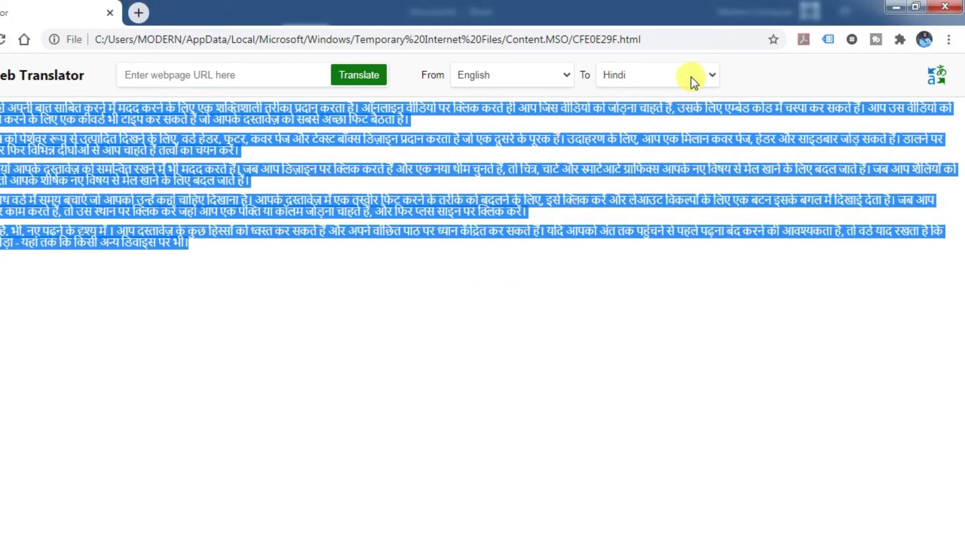
{"action": "left_click", "coordinate": [693, 80]}
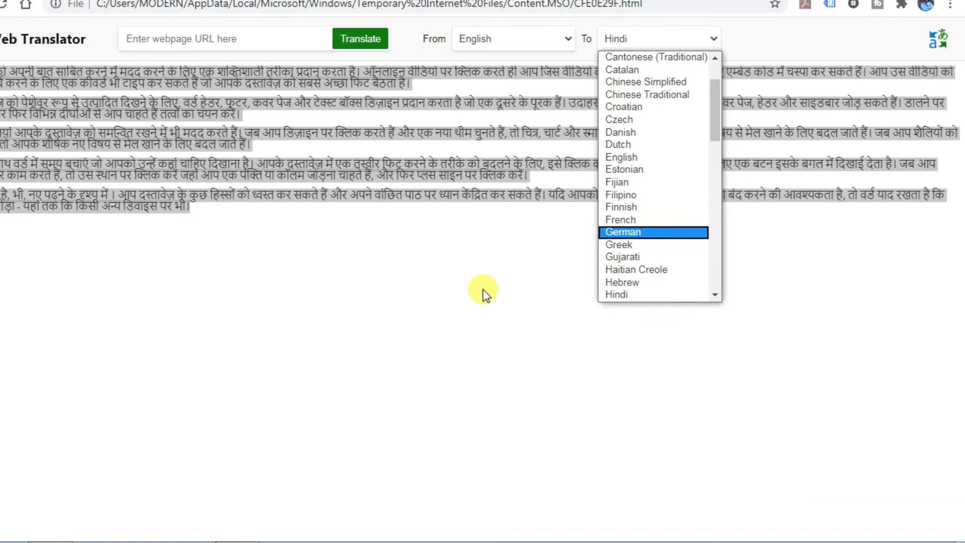
{"action": "left_click", "coordinate": [483, 322]}
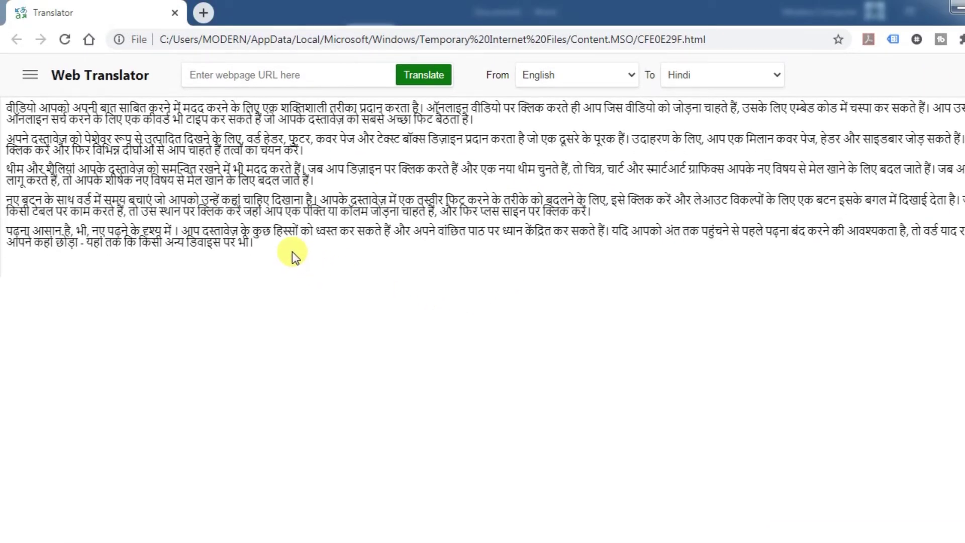
{"action": "left_click_drag", "start_coordinate": [291, 252], "coordinate": [6, 107]}
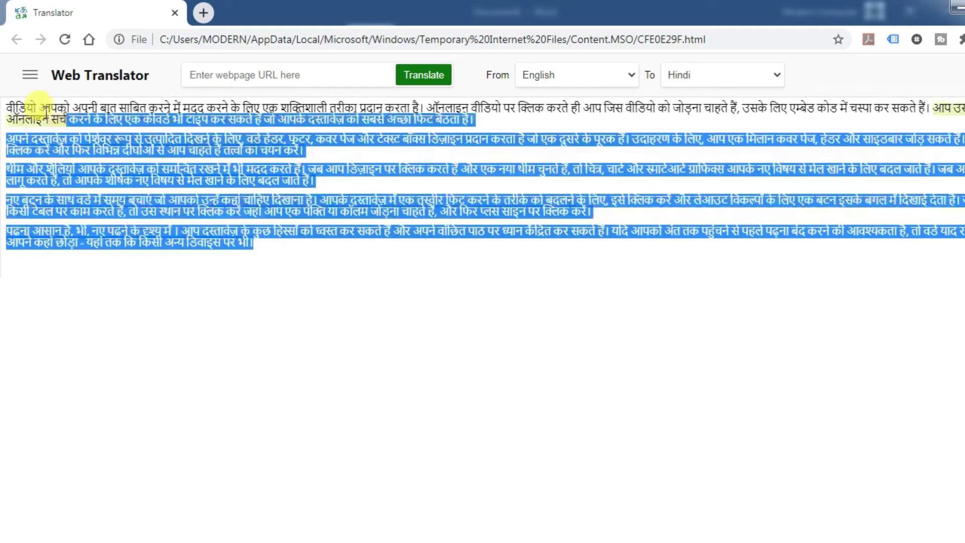
{"action": "right_click", "coordinate": [334, 125]}
{"action": "left_click", "coordinate": [367, 134]}
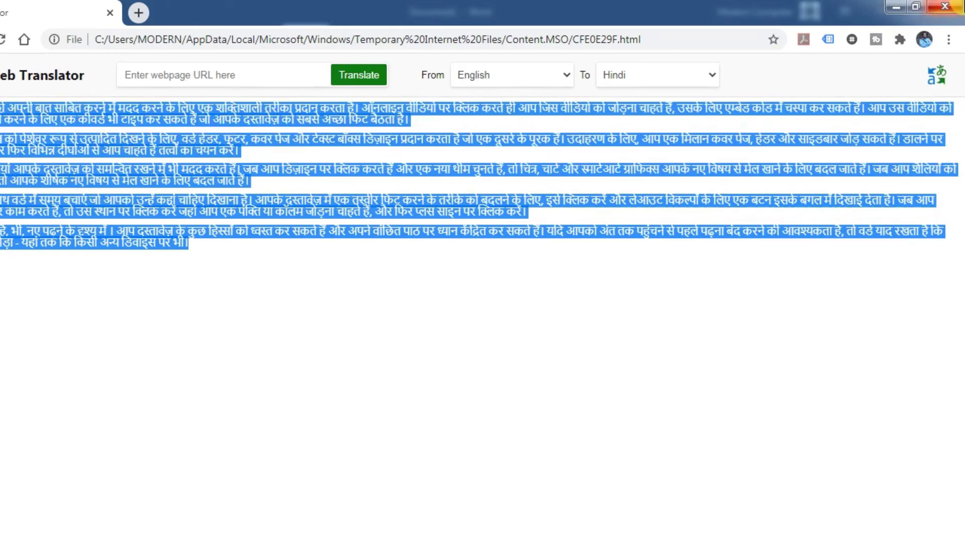
{"action": "scroll", "coordinate": [598, 346], "scroll_direction": "down", "scroll_amount": 5}
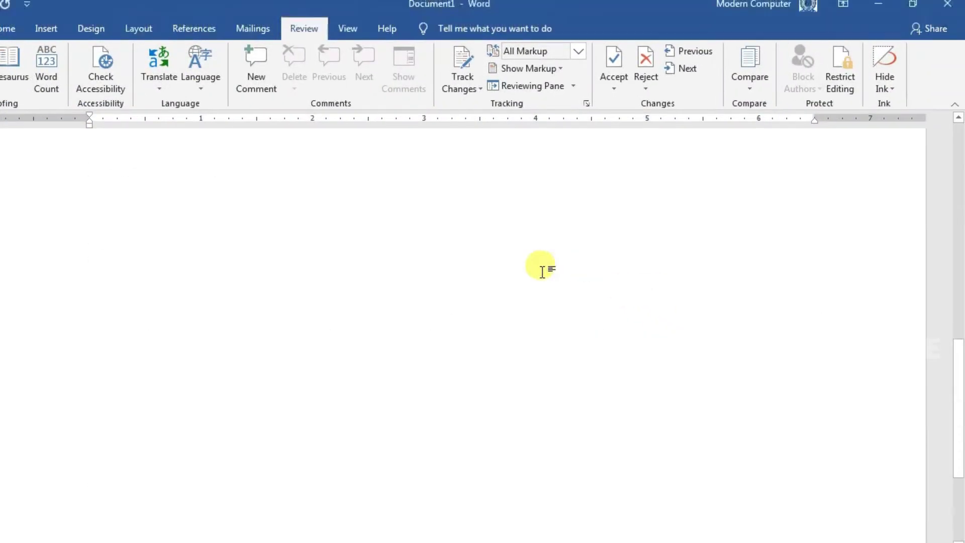
Paste the Hindi translation on a new line below the English paragraphs
{"action": "left_click", "coordinate": [480, 287]}
{"action": "key", "text": "Return"}
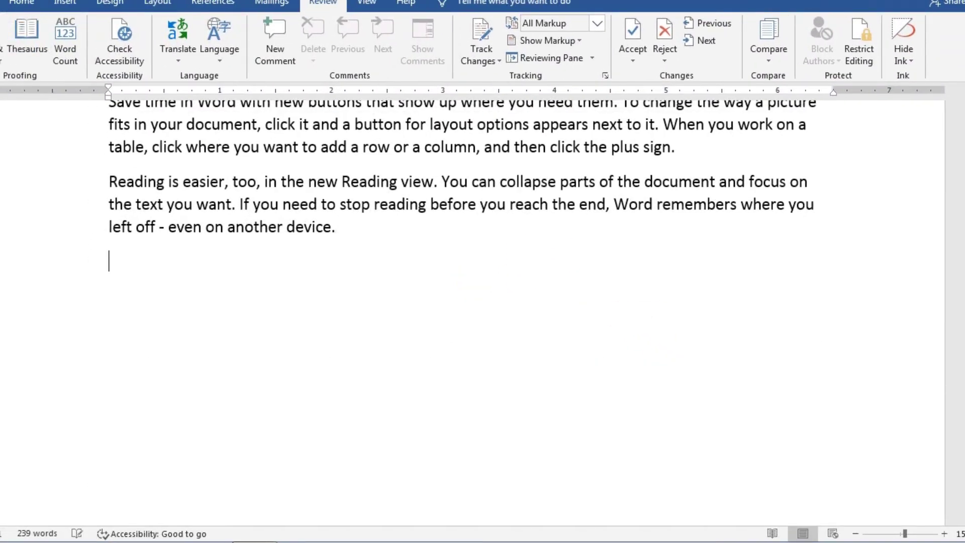
{"action": "key", "text": "ctrl+v"}
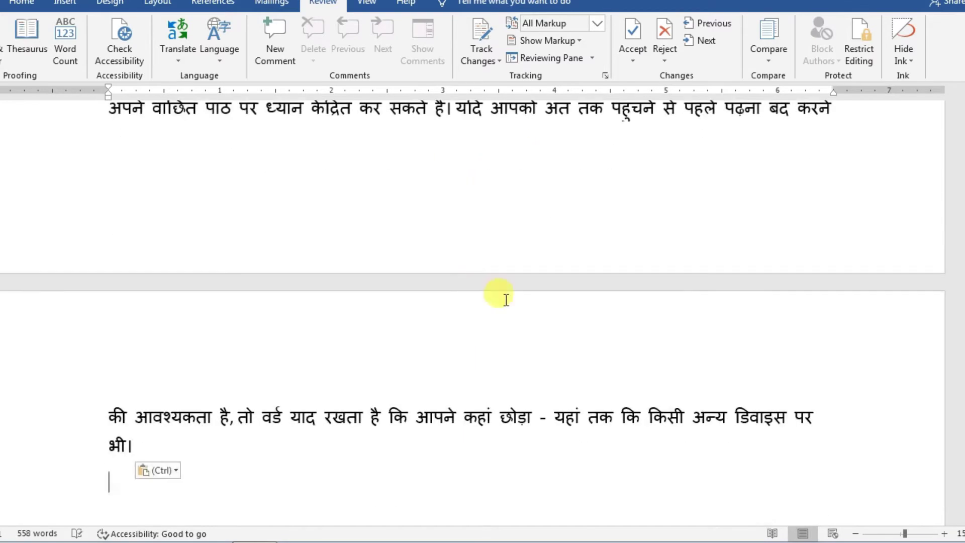
Select the paragraph beginning 'To make your document' near the top
{"action": "scroll", "coordinate": [618, 311], "scroll_direction": "up", "scroll_amount": 5}
{"action": "scroll", "coordinate": [683, 269], "scroll_direction": "up", "scroll_amount": 5}
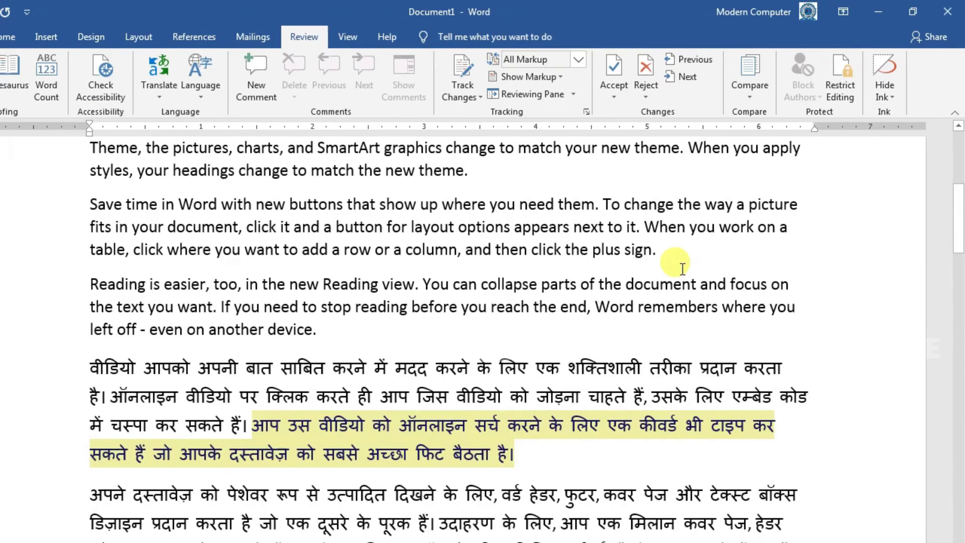
{"action": "scroll", "coordinate": [682, 269], "scroll_direction": "up", "scroll_amount": 3}
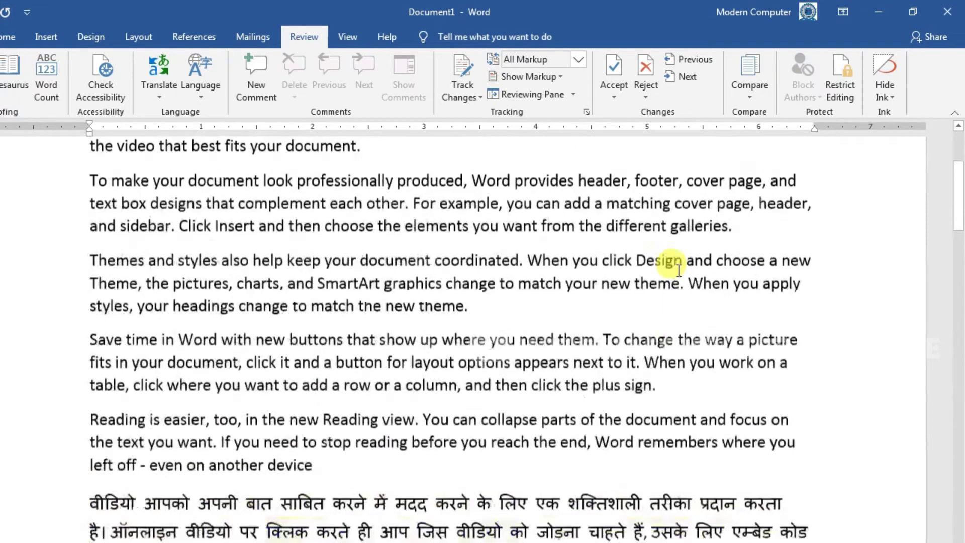
{"action": "scroll", "coordinate": [674, 258], "scroll_direction": "up", "scroll_amount": 5}
{"action": "scroll", "coordinate": [674, 258], "scroll_direction": "down", "scroll_amount": 3}
{"action": "scroll", "coordinate": [679, 270], "scroll_direction": "down", "scroll_amount": 1}
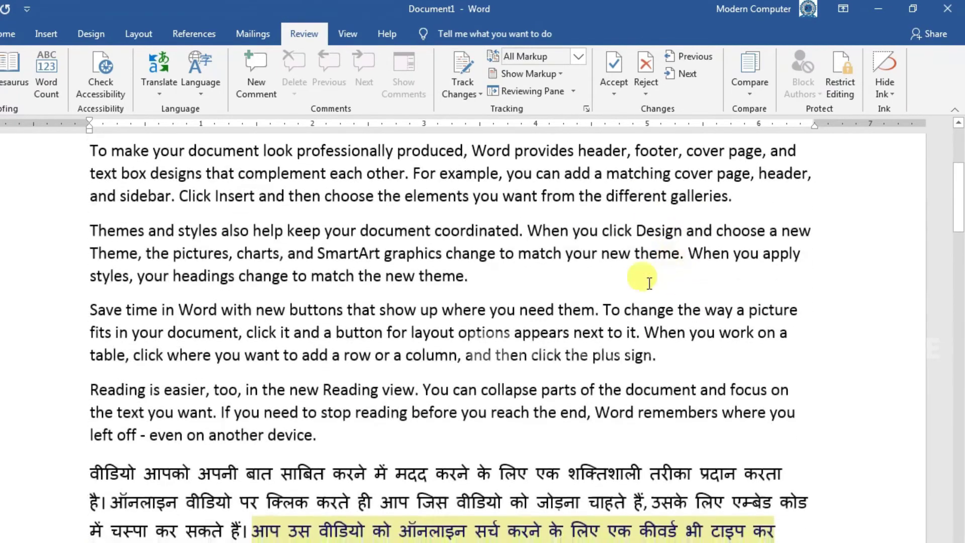
{"action": "scroll", "coordinate": [642, 276], "scroll_direction": "up", "scroll_amount": 5}
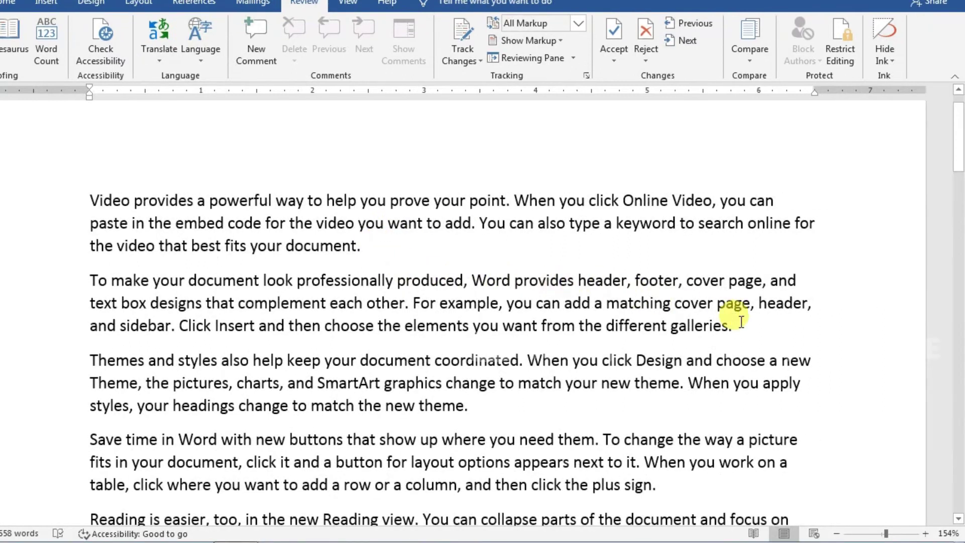
{"action": "left_click_drag", "start_coordinate": [804, 329], "coordinate": [155, 249]}
{"action": "double_click", "coordinate": [141, 274]}
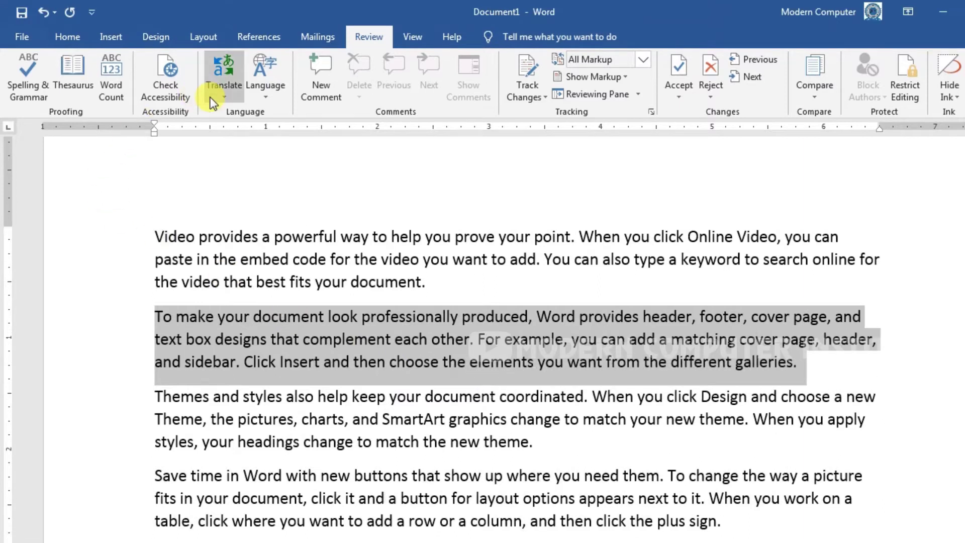
Translate the selected 'To make your document' paragraph into Hindi in the Research pane
{"action": "left_click", "coordinate": [213, 98]}
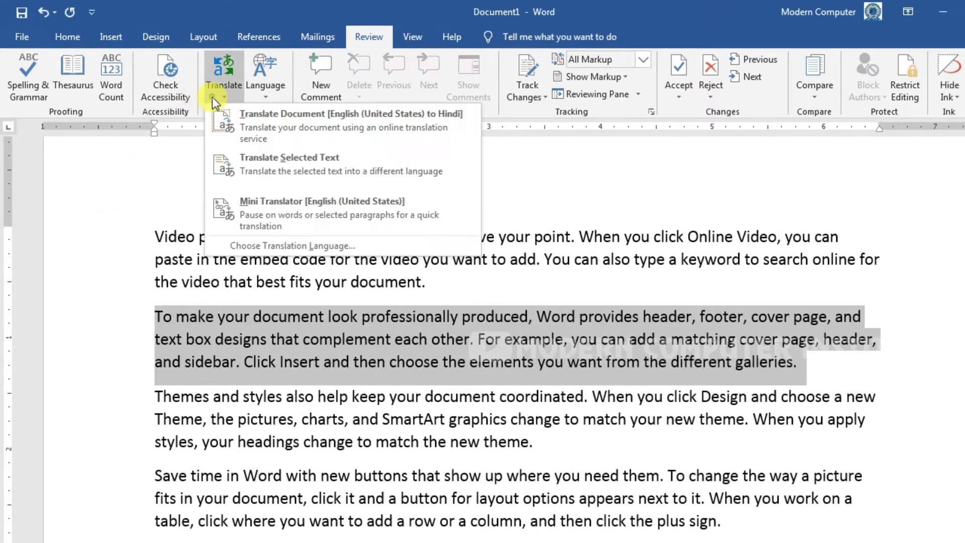
{"action": "left_click", "coordinate": [274, 162]}
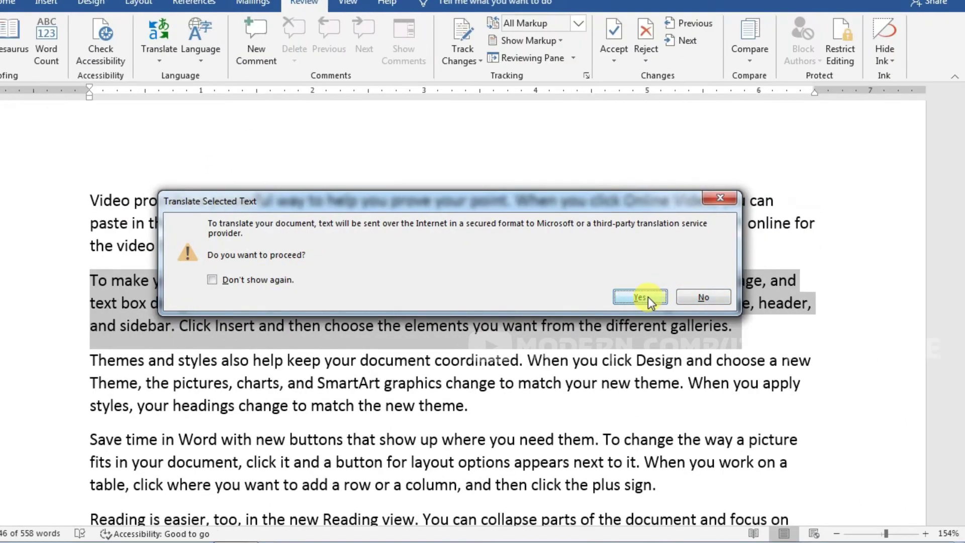
{"action": "left_click", "coordinate": [640, 297]}
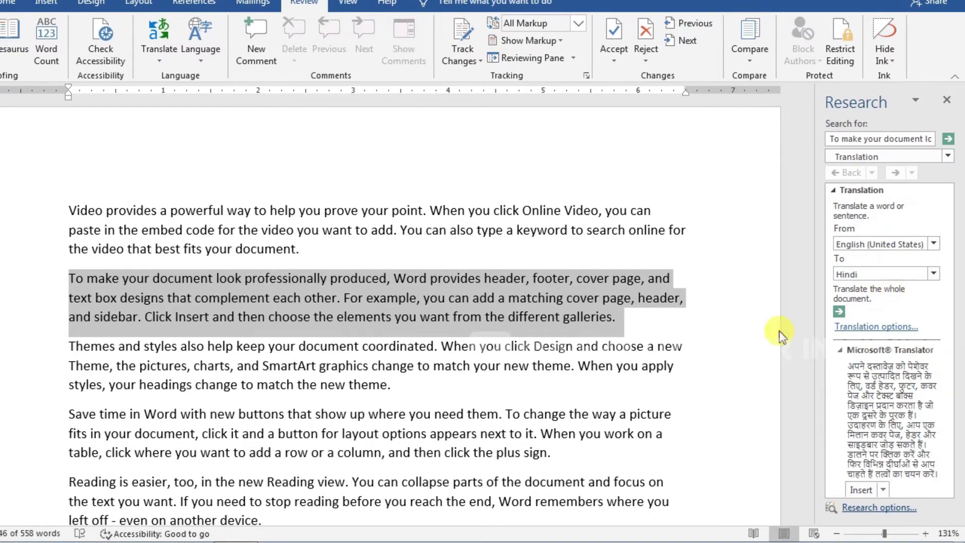
Insert the Research pane's Hindi translation after the word 'galleries.'
{"action": "left_click", "coordinate": [654, 324]}
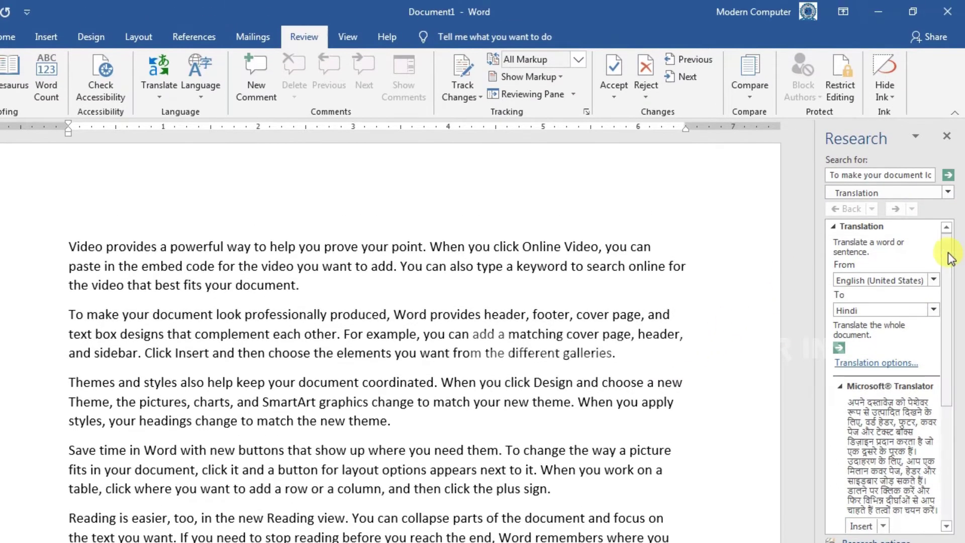
{"action": "mouse_move", "coordinate": [947, 225]}
{"action": "left_mouse_down"}
{"action": "mouse_move", "coordinate": [956, 309]}
{"action": "mouse_move", "coordinate": [955, 289]}
{"action": "left_mouse_up"}
{"action": "left_click", "coordinate": [678, 332]}
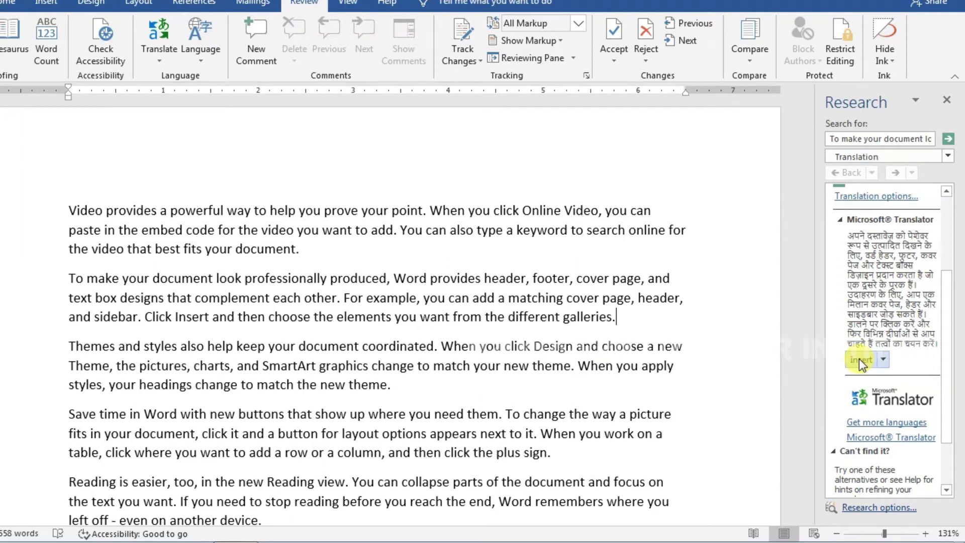
{"action": "left_click", "coordinate": [888, 360]}
{"action": "left_click", "coordinate": [873, 399]}
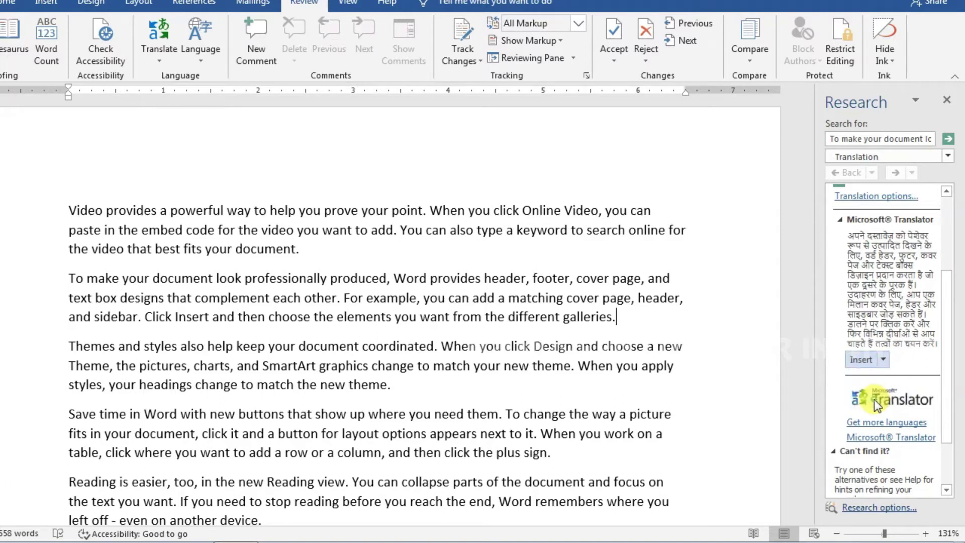
{"action": "left_click", "coordinate": [860, 360]}
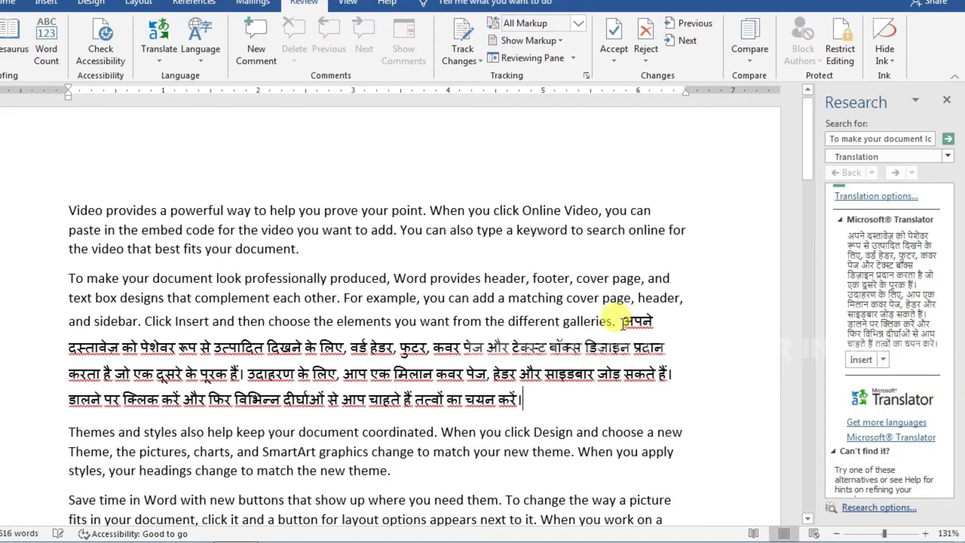
Select and delete all the document's text, leaving an empty page
{"action": "mouse_move", "coordinate": [623, 320]}
{"action": "left_mouse_down"}
{"action": "mouse_move", "coordinate": [644, 359]}
{"action": "mouse_move", "coordinate": [644, 401]}
{"action": "left_mouse_up"}
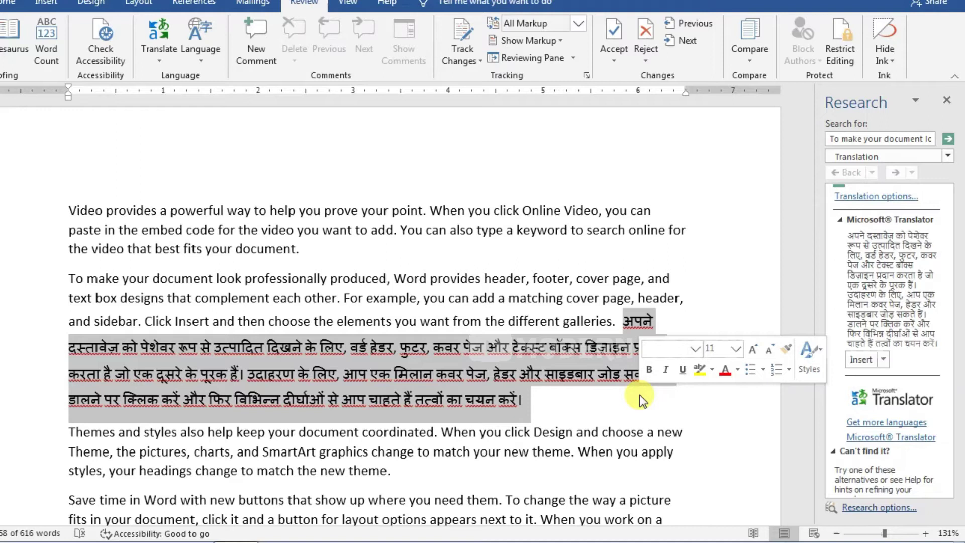
{"action": "left_click", "coordinate": [560, 373]}
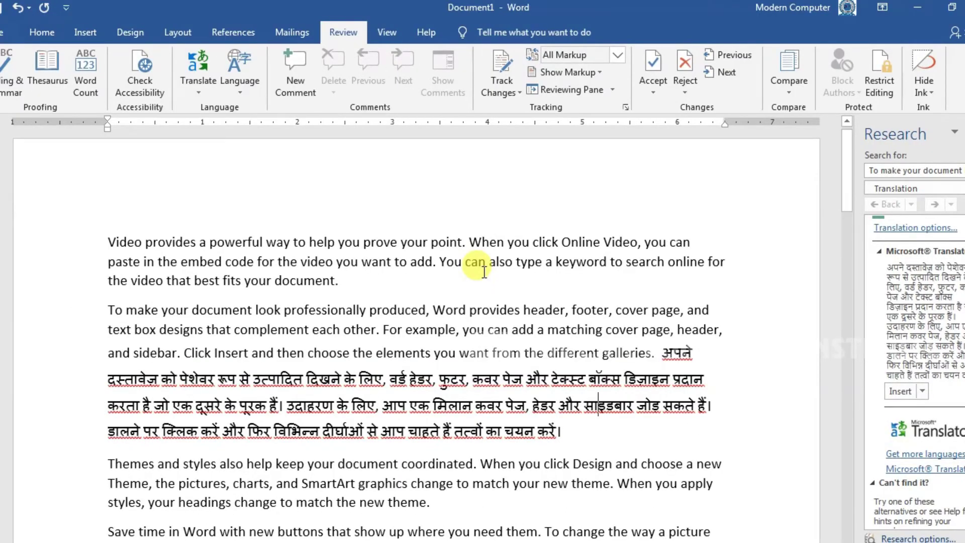
{"action": "key", "text": "ctrl+a"}
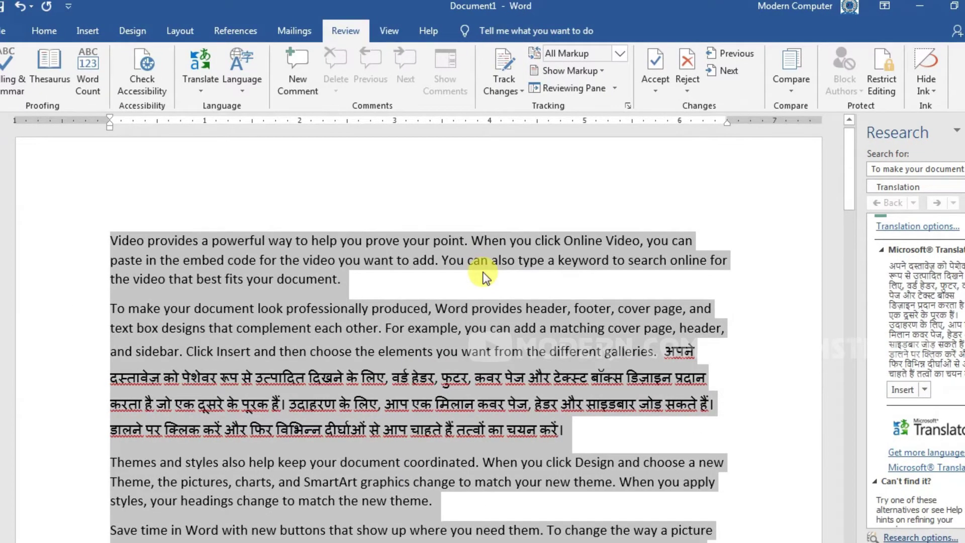
{"action": "key", "text": "Delete"}
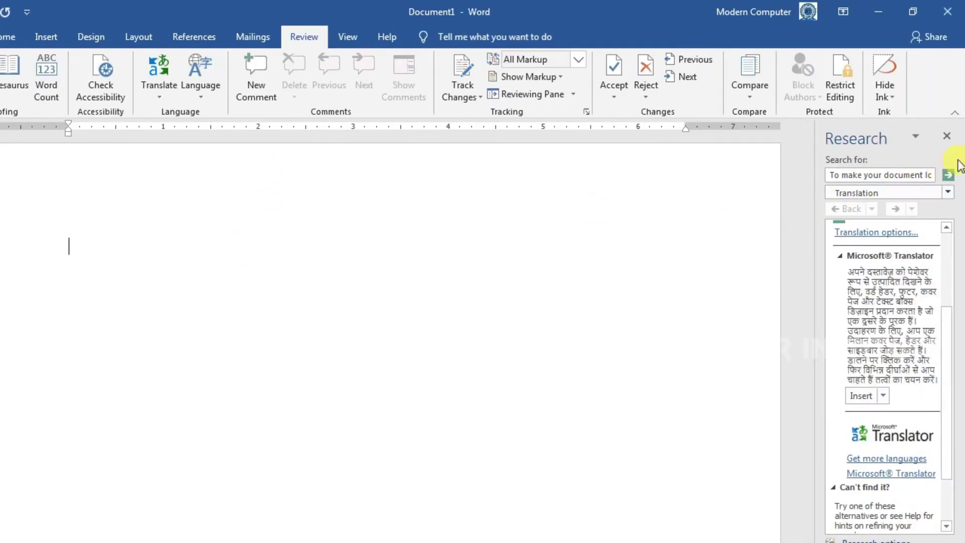
Close the Research pane and keep English (United States) as the proofing language
{"action": "left_click", "coordinate": [947, 136]}
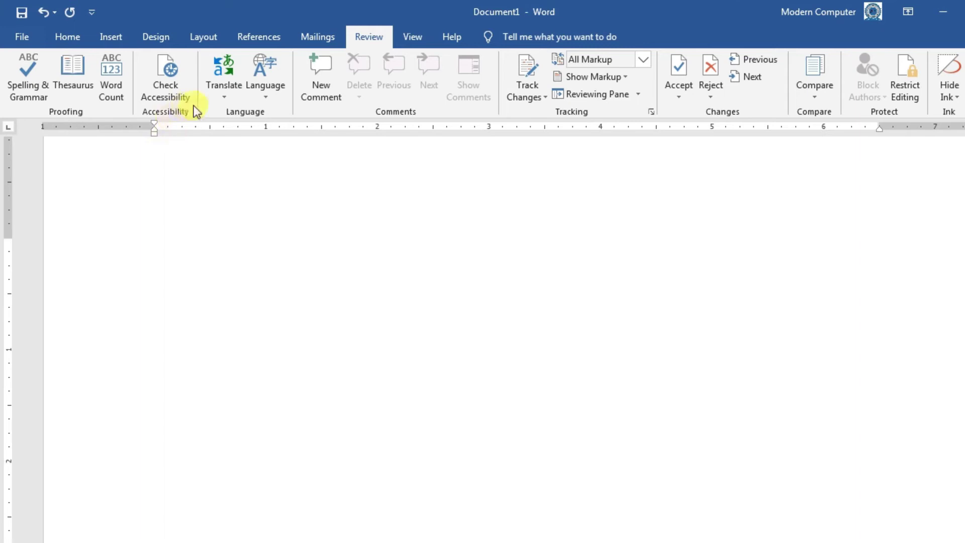
{"action": "left_click", "coordinate": [257, 98]}
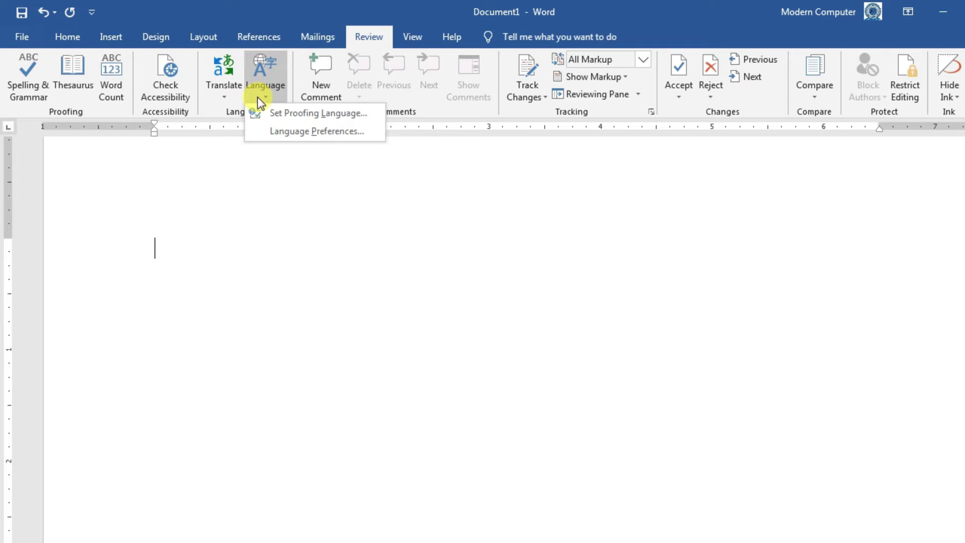
{"action": "left_click", "coordinate": [280, 114]}
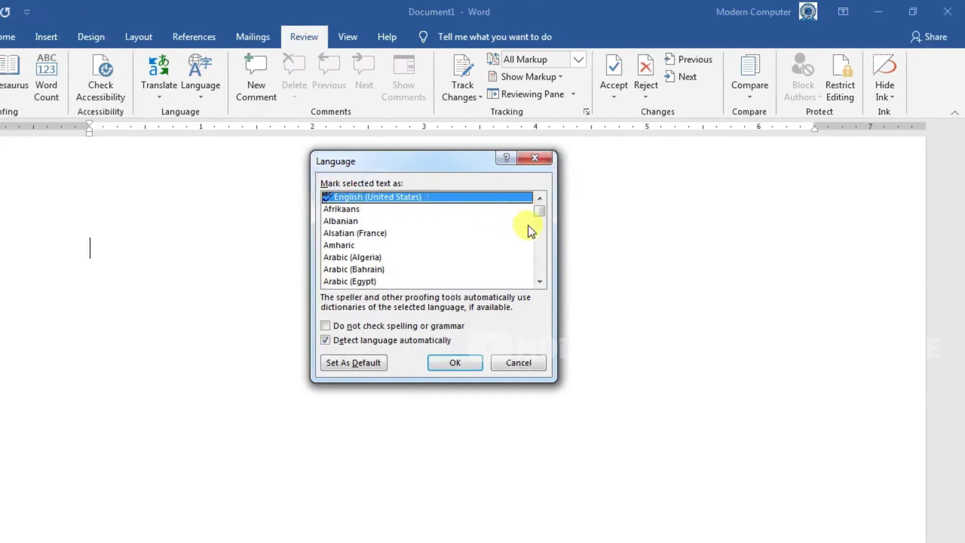
{"action": "left_click_drag", "start_coordinate": [604, 213], "coordinate": [606, 243]}
{"action": "left_click_drag", "start_coordinate": [542, 241], "coordinate": [539, 212]}
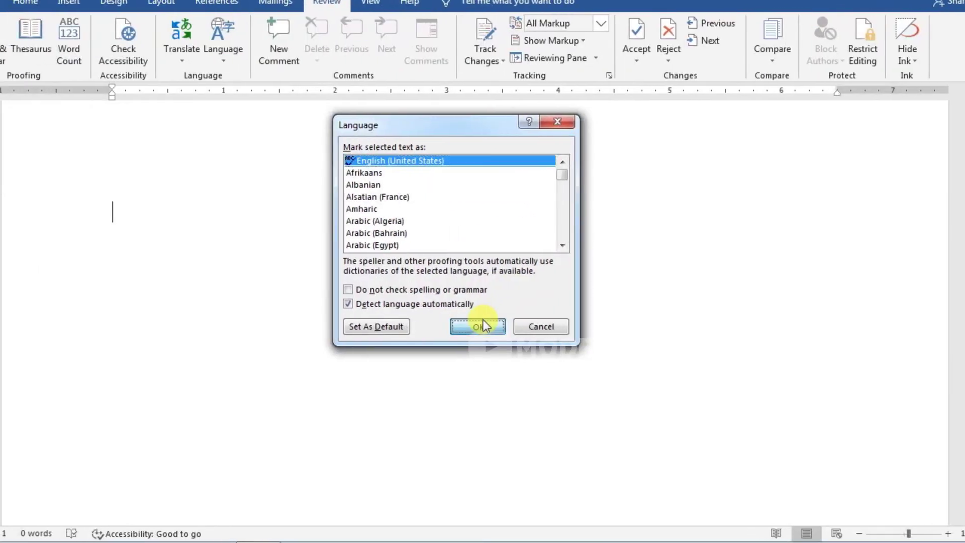
{"action": "left_click", "coordinate": [520, 362]}
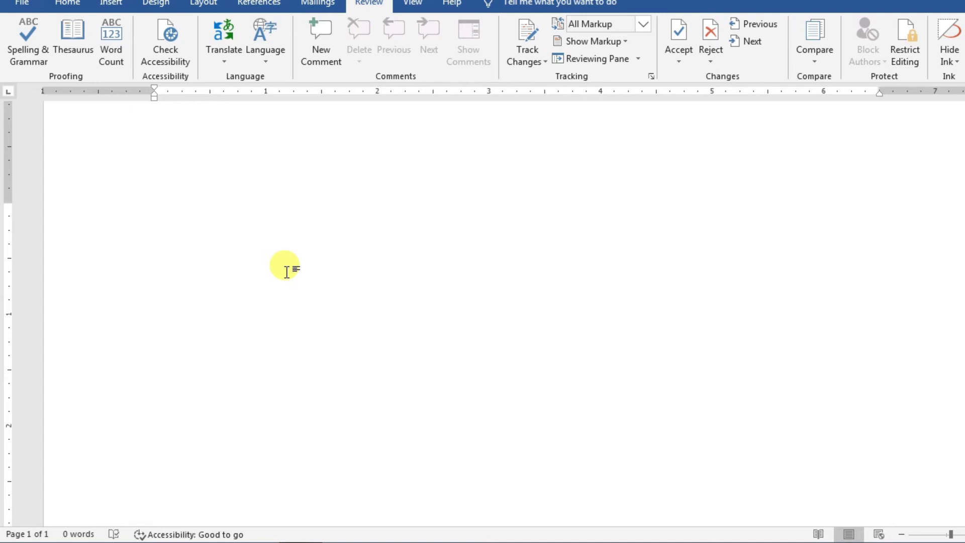
Type the misspelled word 'Walcame' and bring up its spelling suggestions
{"action": "type", "text": "we"}
{"action": "key", "text": "BackSpace"}
{"action": "type", "text": "alcame"}
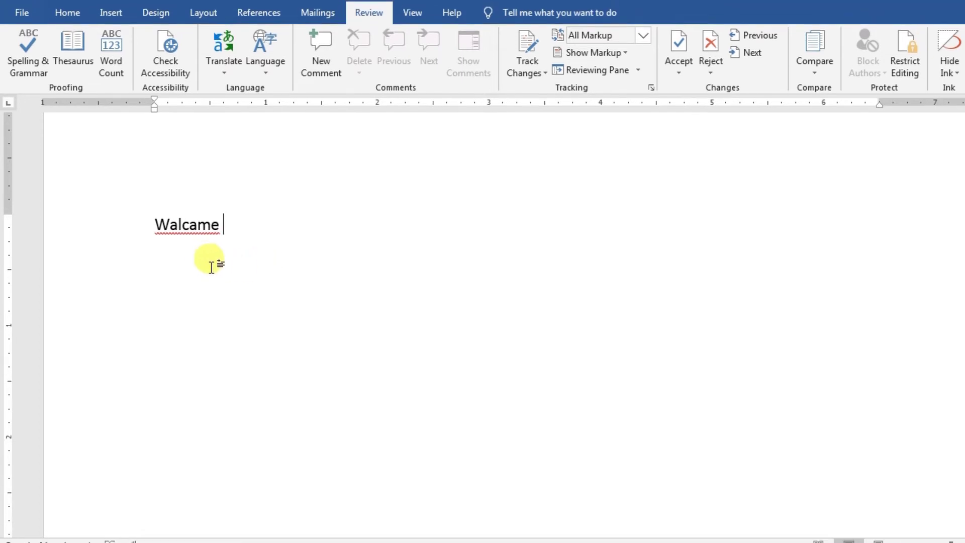
{"action": "left_click", "coordinate": [210, 249]}
{"action": "right_click", "coordinate": [207, 251]}
Correct 'Walcame' to 'Welcome' and open Language Preferences with English (United States) selected
{"action": "left_click", "coordinate": [179, 287]}
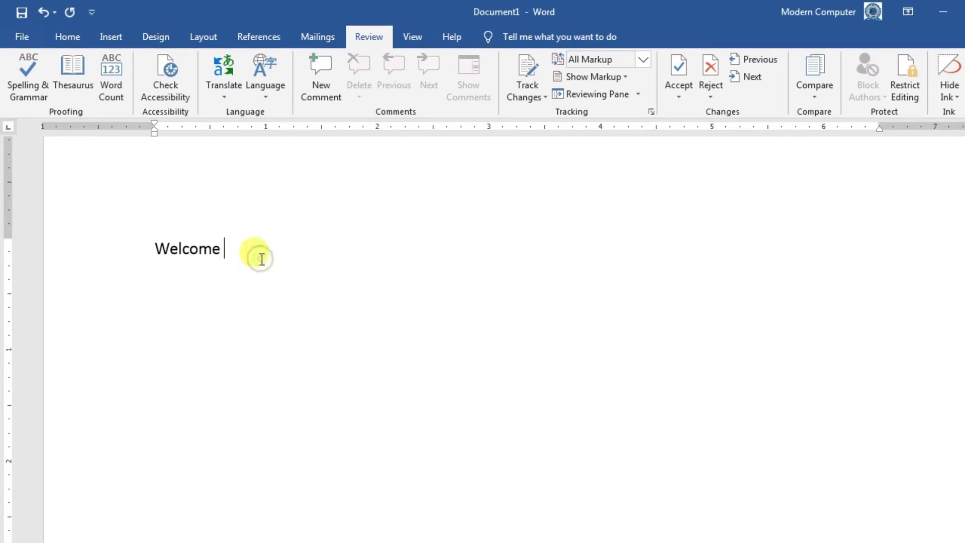
{"action": "left_click", "coordinate": [265, 83]}
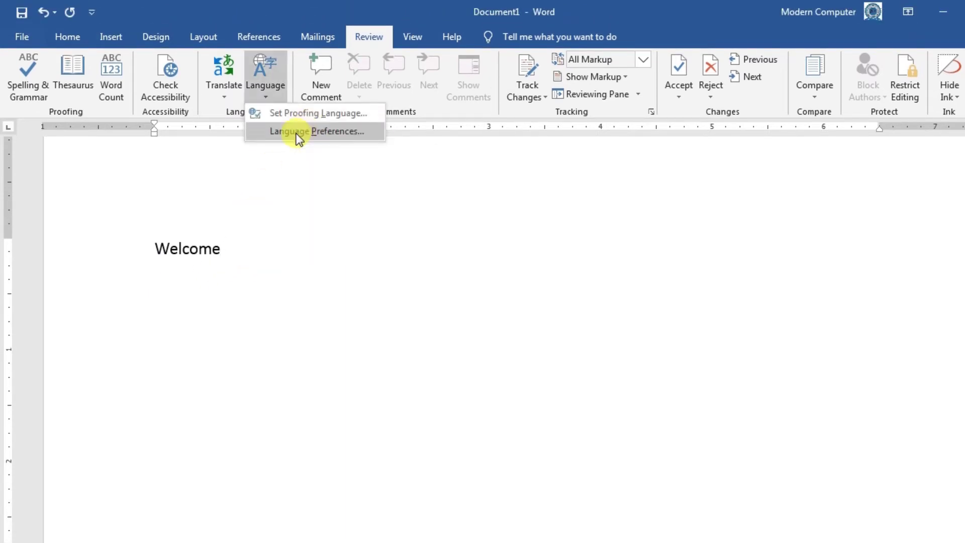
{"action": "left_click", "coordinate": [300, 134]}
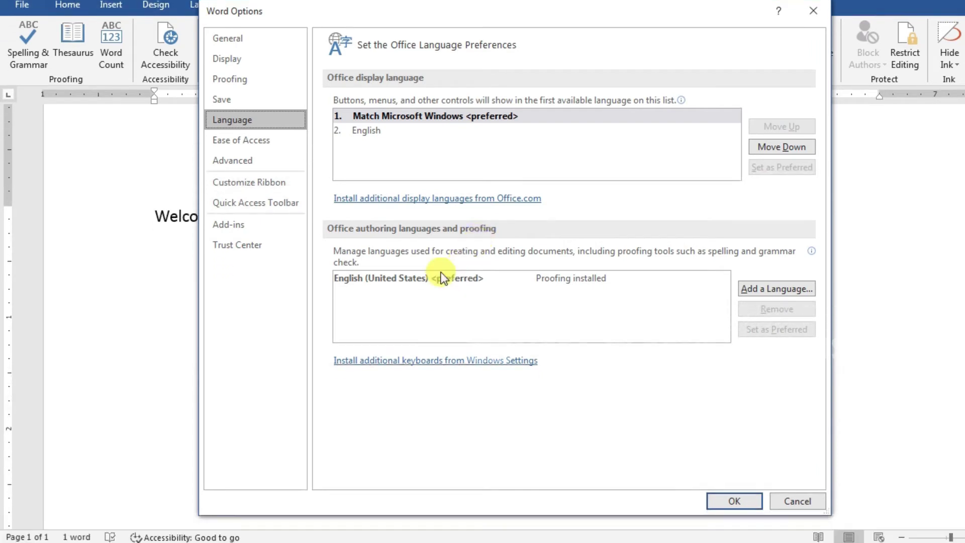
{"action": "left_click", "coordinate": [383, 278]}
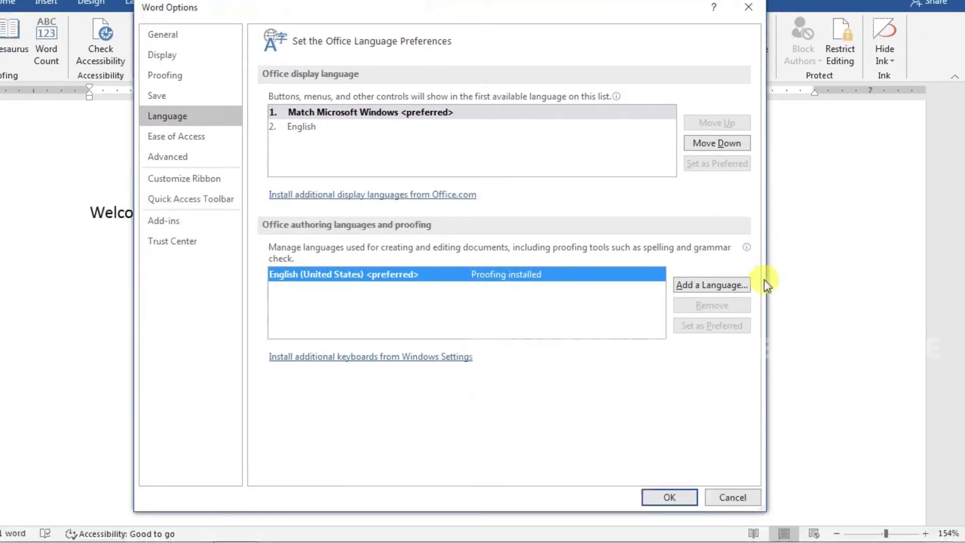
Add Hindi from the Add a Language list as an authoring language beside English (United States)
{"action": "left_click", "coordinate": [778, 289]}
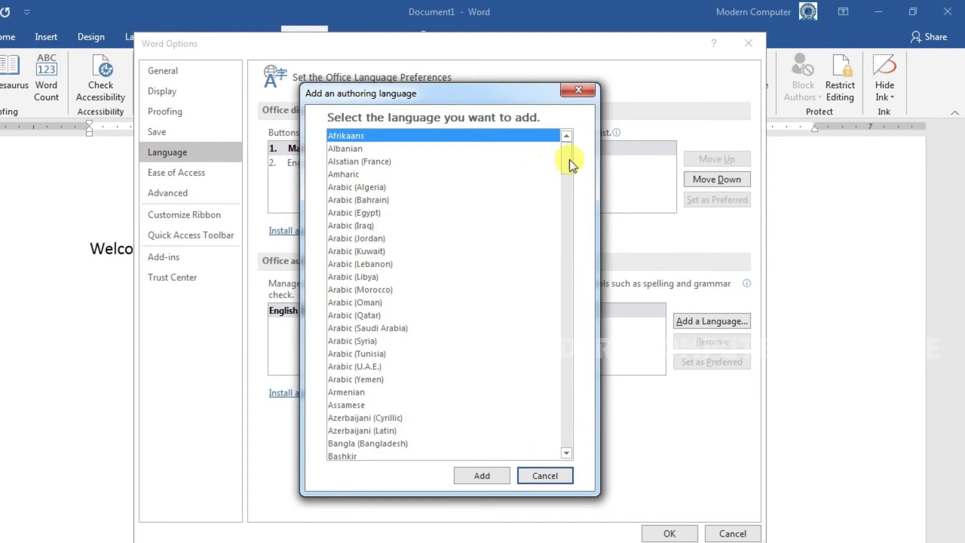
{"action": "left_click_drag", "start_coordinate": [570, 158], "coordinate": [580, 273]}
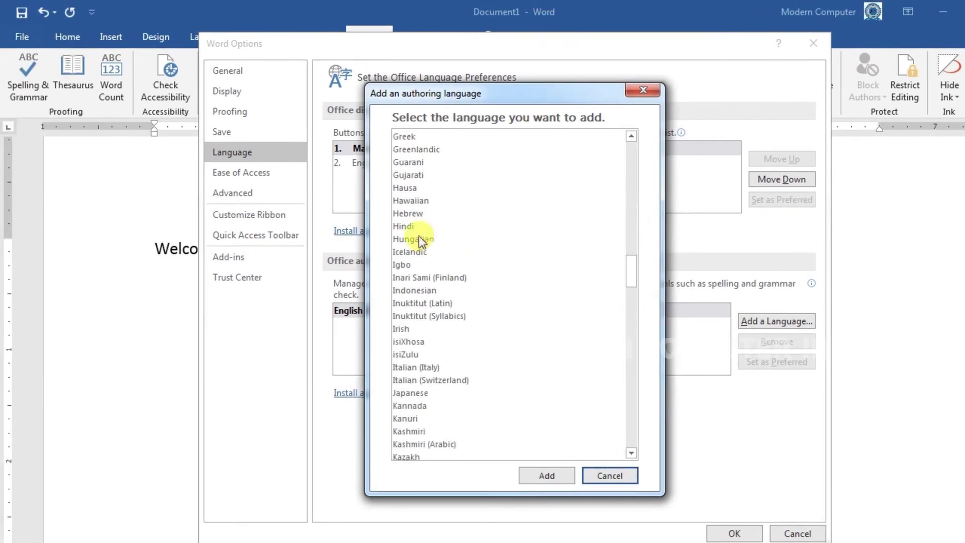
{"action": "left_click", "coordinate": [418, 227]}
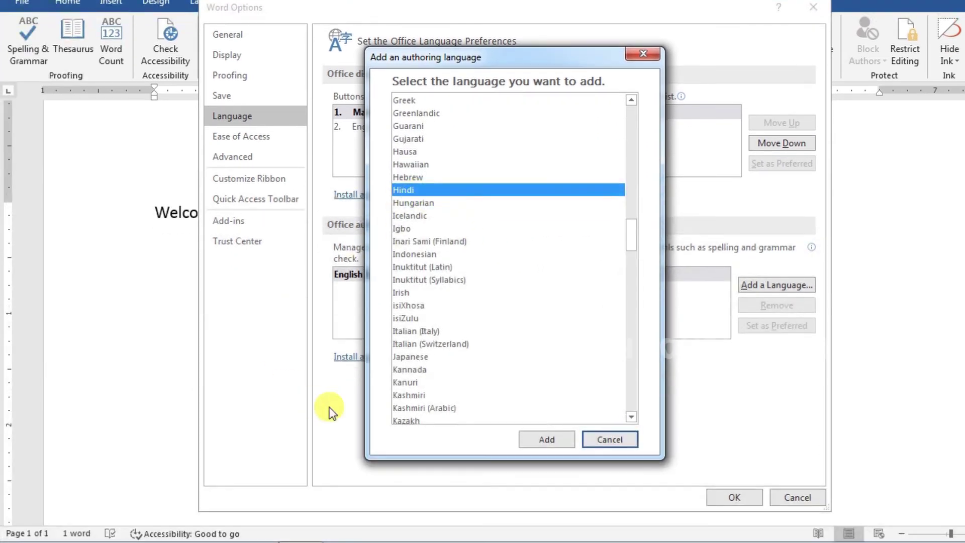
{"action": "left_click", "coordinate": [483, 440]}
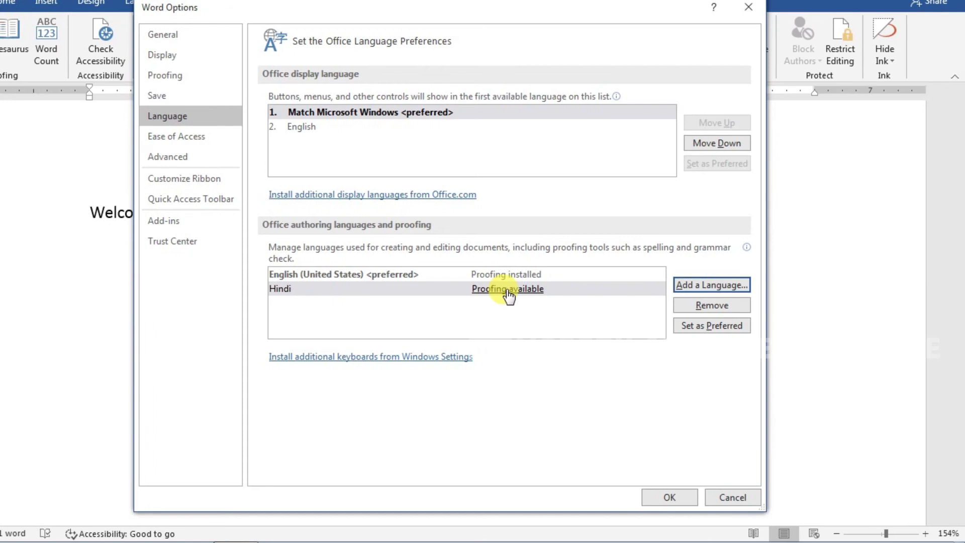
Download the Hindi Language Pack for 32-bit Office, then close Word Options and Word
{"action": "left_click", "coordinate": [508, 290]}
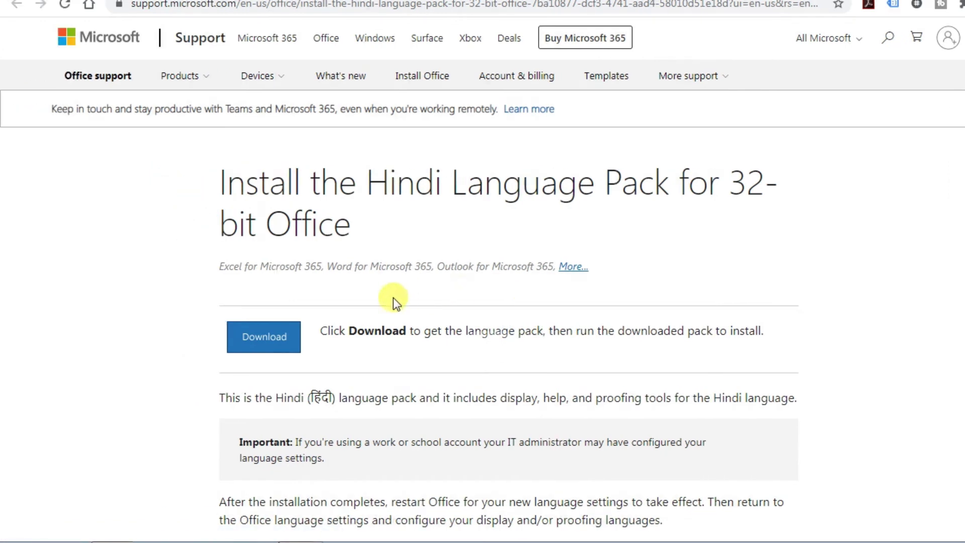
{"action": "scroll", "coordinate": [282, 332], "scroll_direction": "down", "scroll_amount": 2}
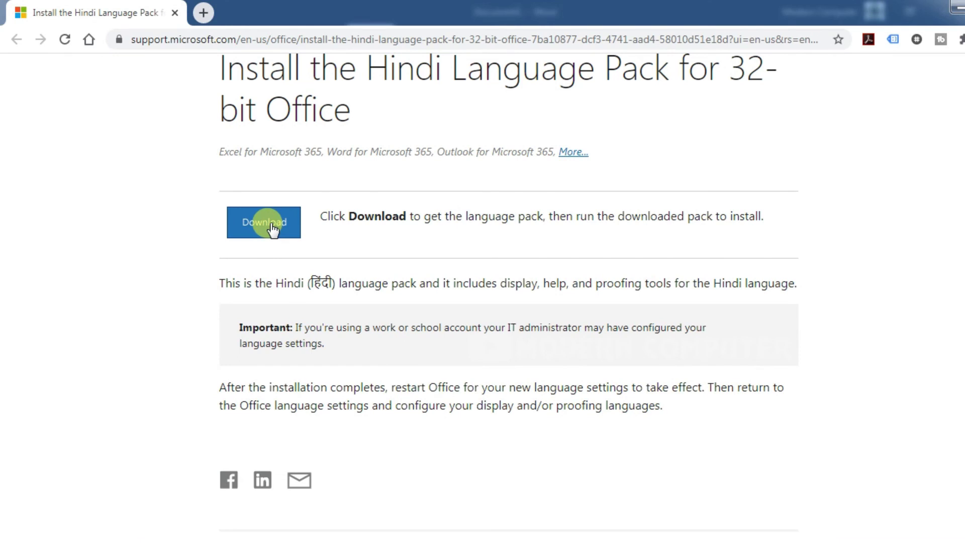
{"action": "left_click", "coordinate": [272, 230]}
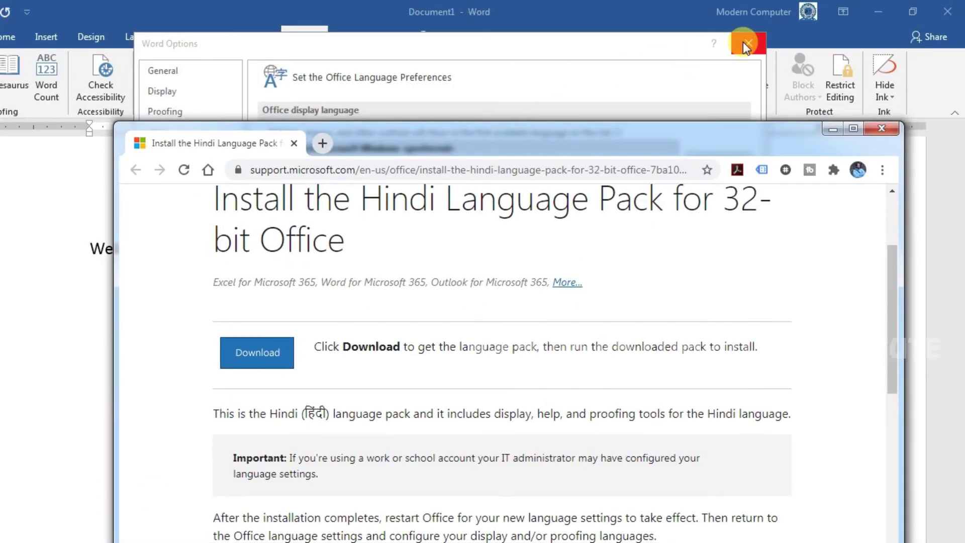
{"action": "left_click", "coordinate": [743, 41]}
{"action": "left_click", "coordinate": [948, 11]}
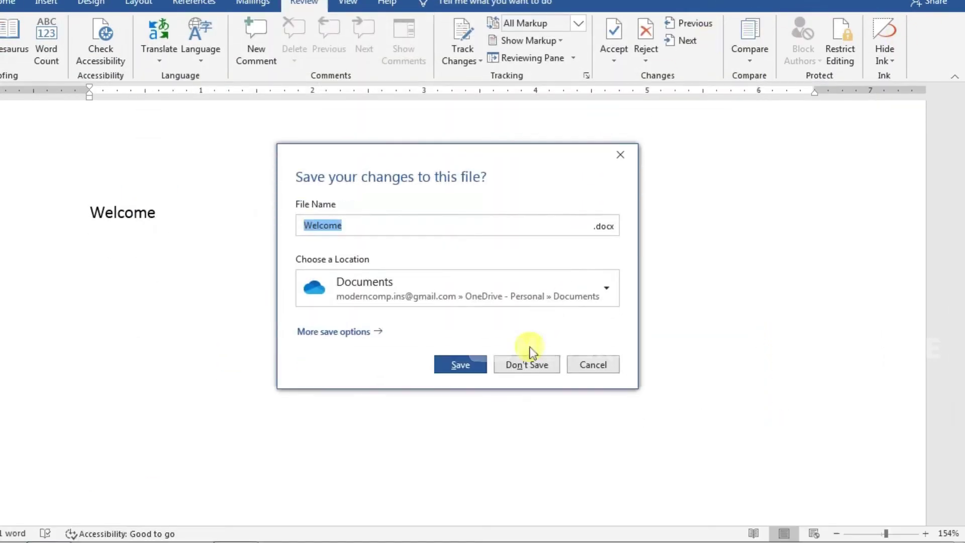
Quit Word without saving, then run OfficeSetup.exe to install the Hindi language pack
{"action": "left_click", "coordinate": [525, 367]}
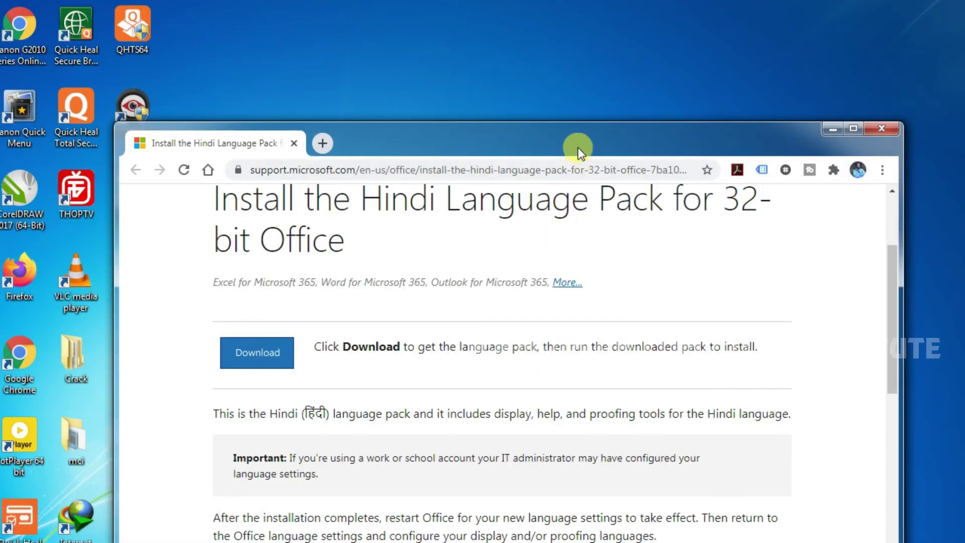
{"action": "double_click", "coordinate": [579, 150]}
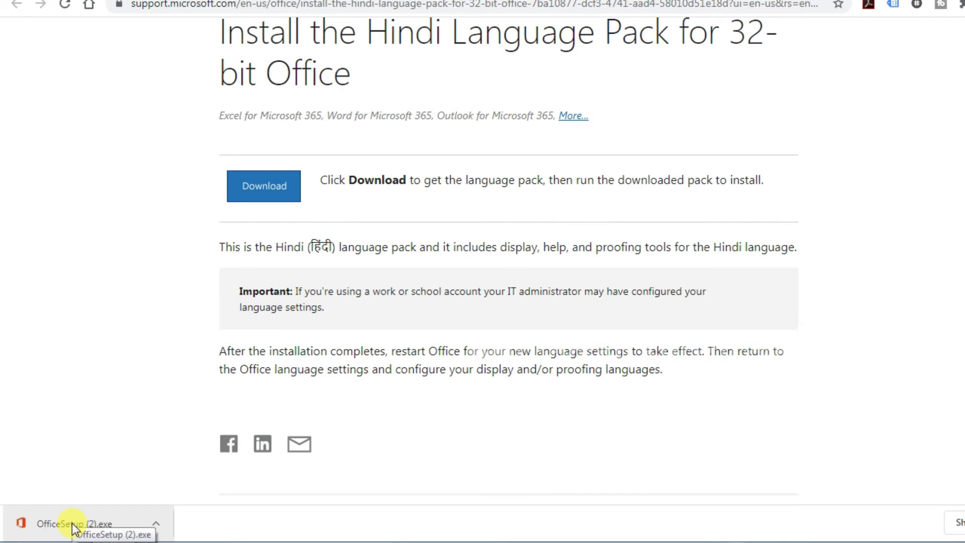
{"action": "left_click", "coordinate": [71, 528]}
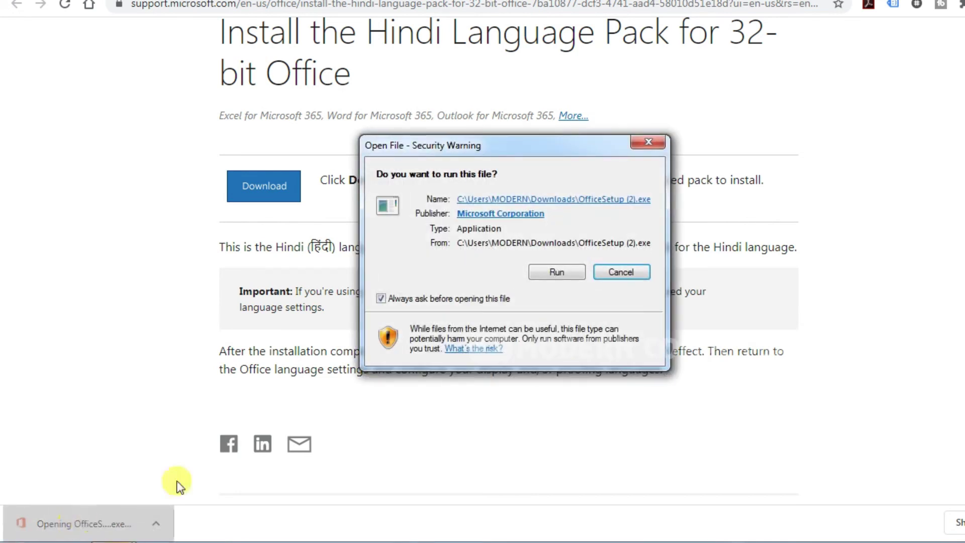
{"action": "left_click", "coordinate": [491, 274]}
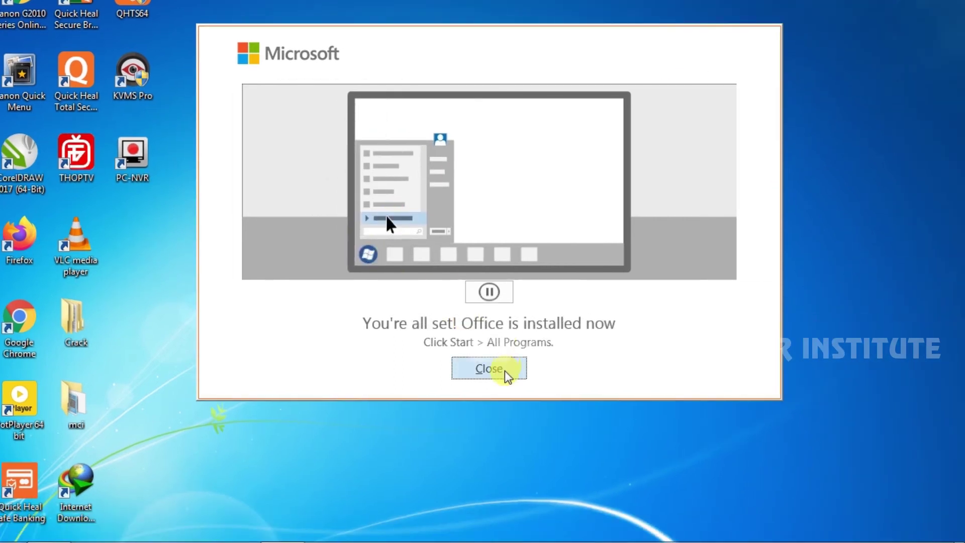
{"action": "left_click", "coordinate": [505, 370]}
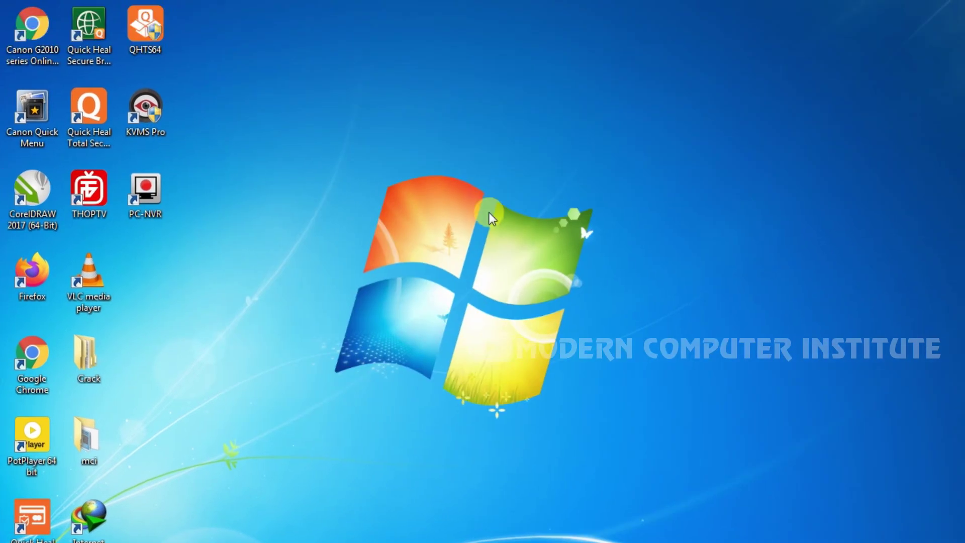
Refresh the desktop, relaunch Word and create a blank Document1
{"action": "right_click", "coordinate": [487, 149]}
{"action": "left_click", "coordinate": [528, 193]}
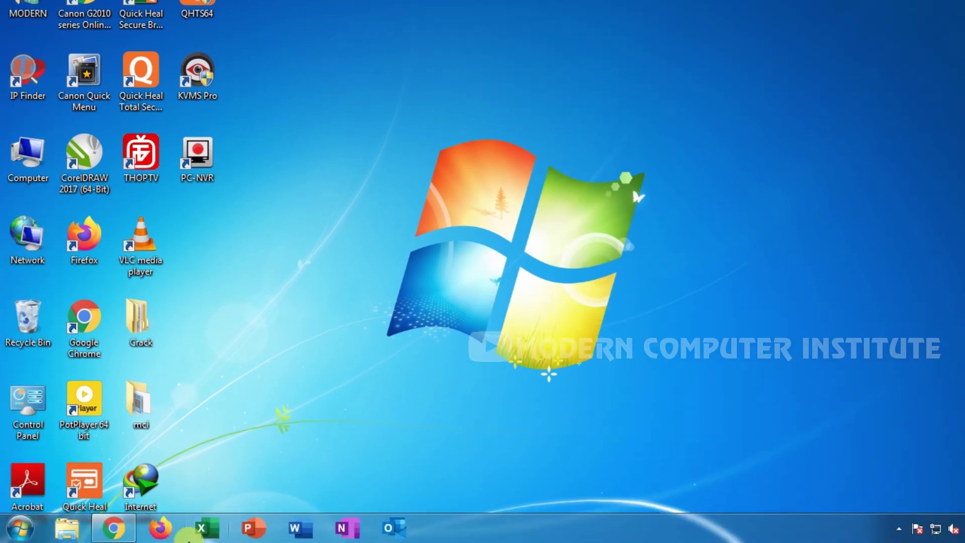
{"action": "left_click", "coordinate": [301, 527]}
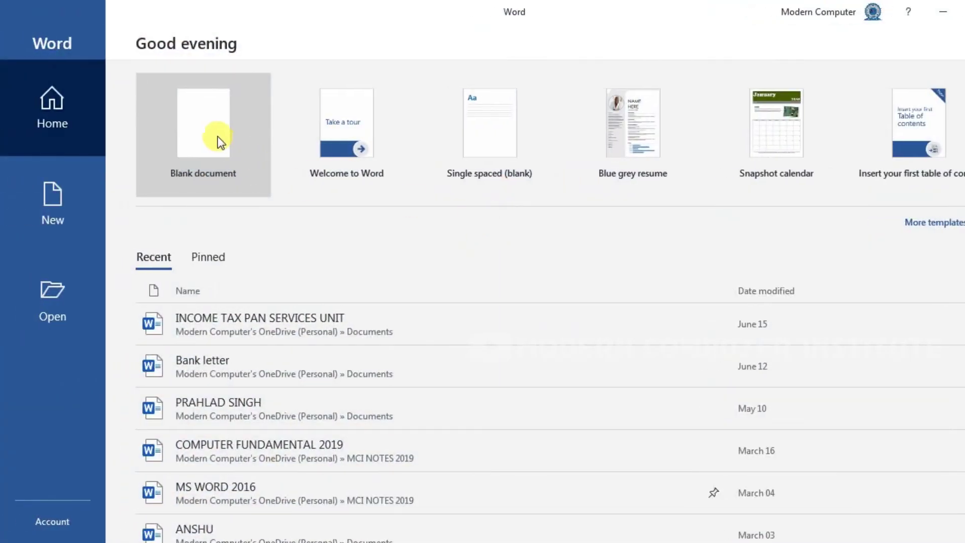
{"action": "left_click", "coordinate": [217, 140]}
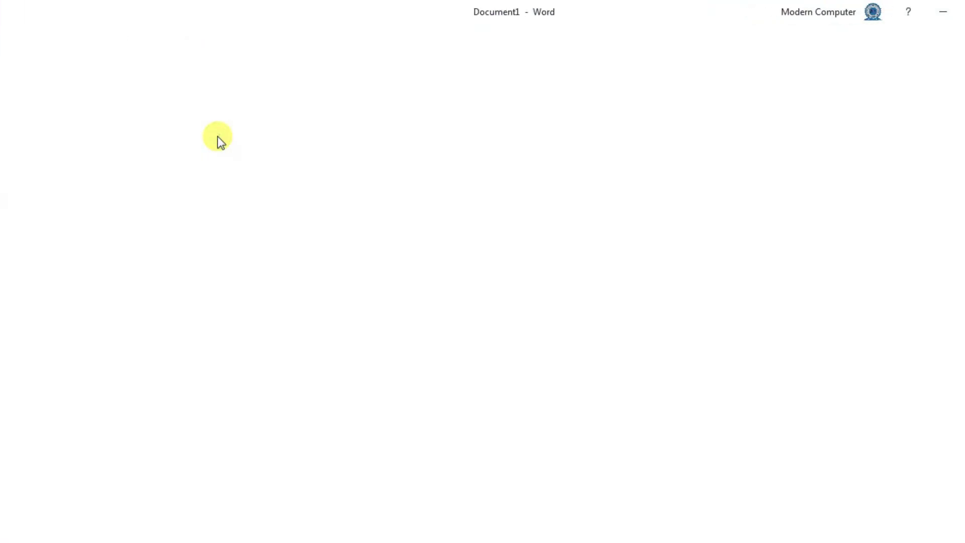
Open Review > Language > Language Preferences
{"action": "left_click", "coordinate": [381, 35]}
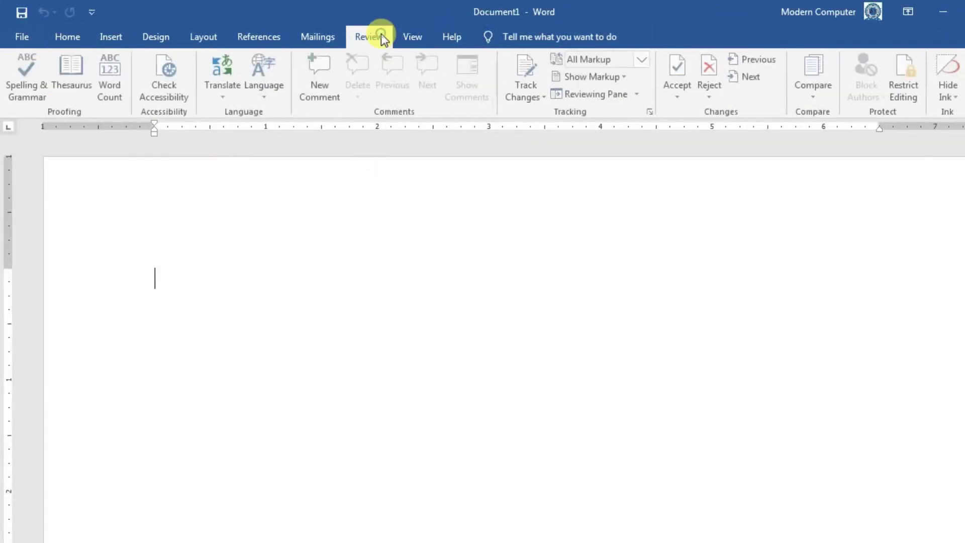
{"action": "left_click", "coordinate": [267, 94]}
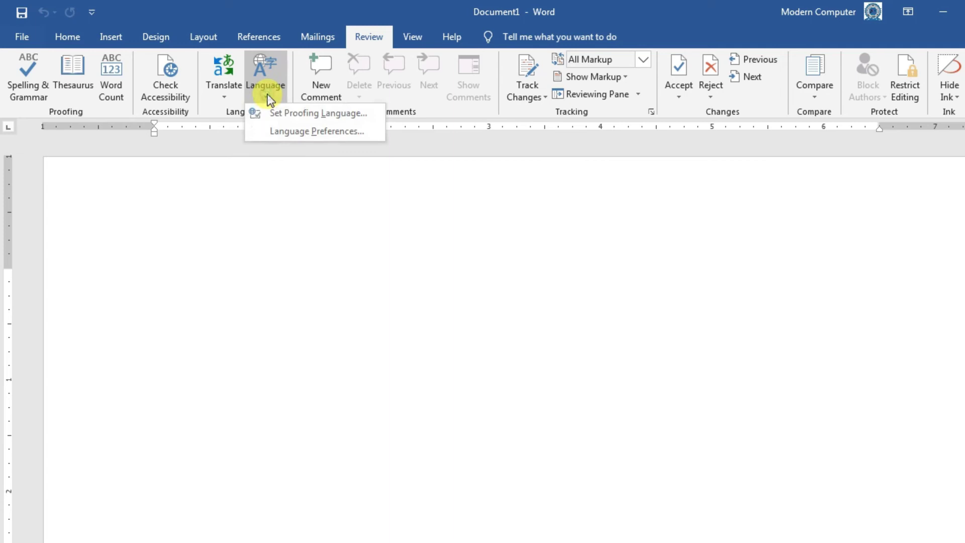
{"action": "left_click", "coordinate": [305, 133]}
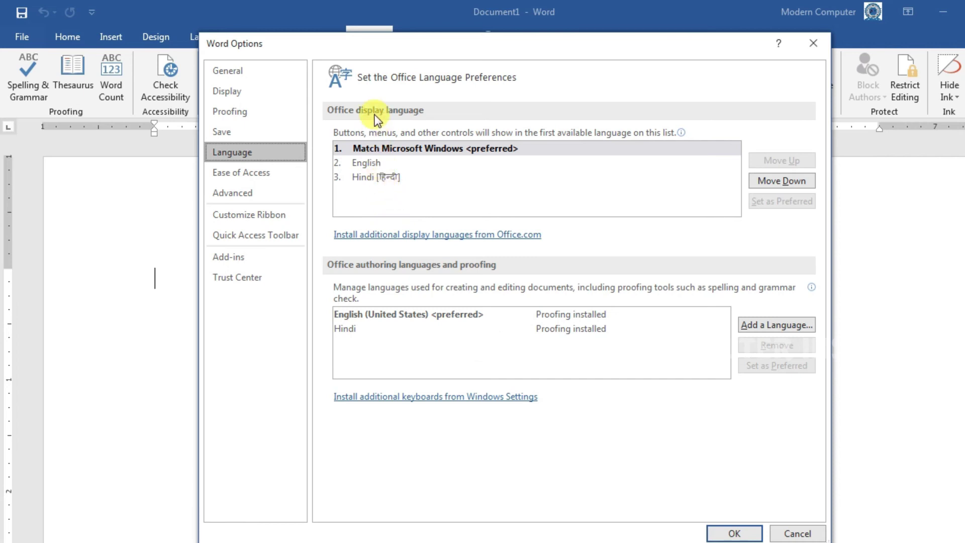
Select Hindi in Office display language and set it as Preferred
{"action": "left_click", "coordinate": [378, 177]}
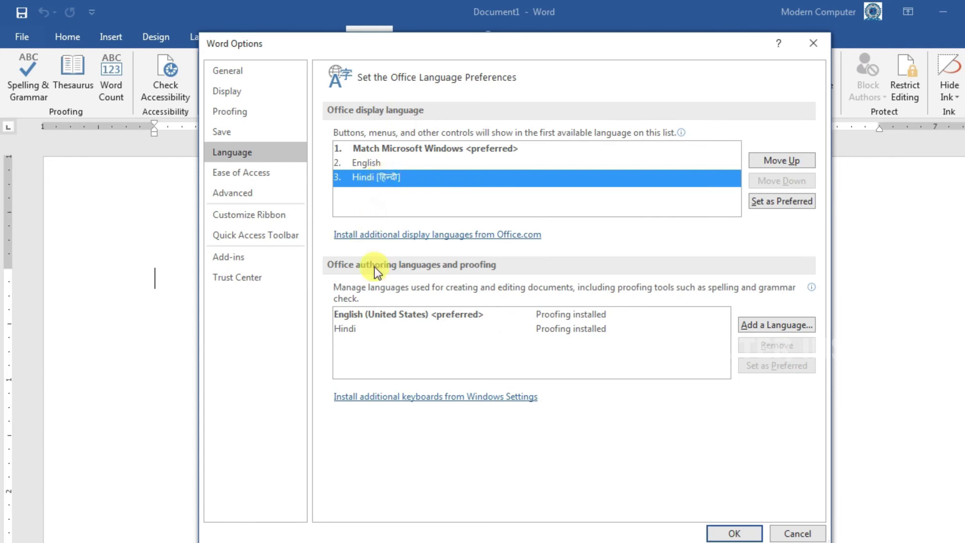
{"action": "left_click", "coordinate": [354, 293]}
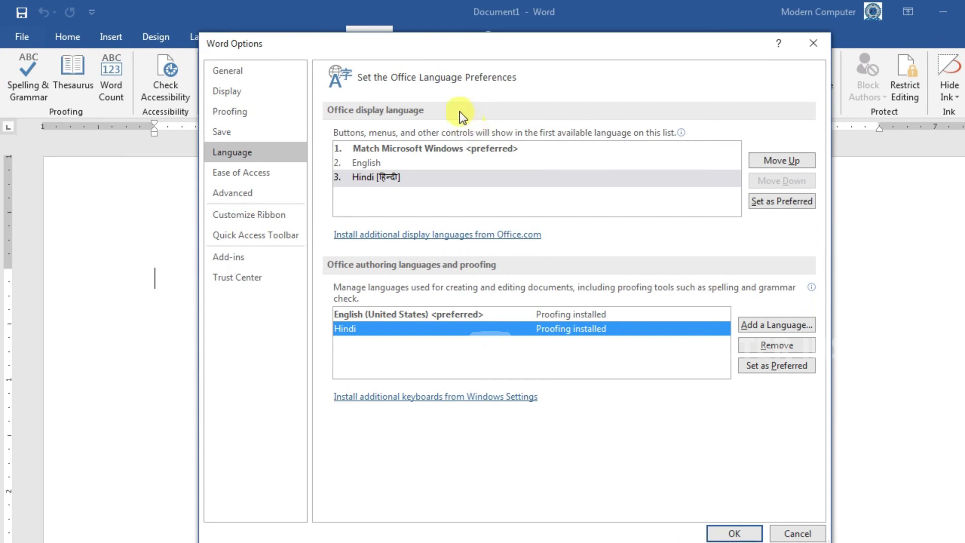
{"action": "left_click", "coordinate": [387, 177]}
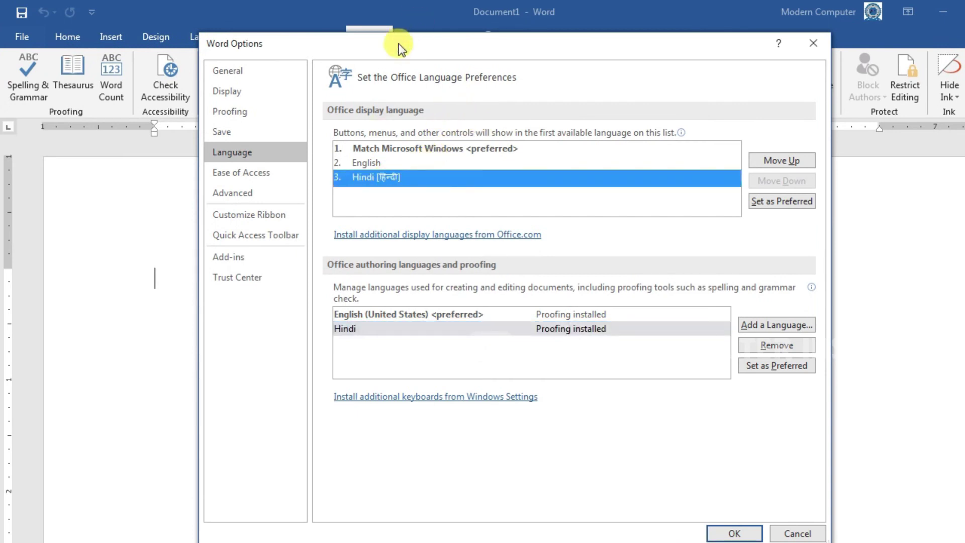
{"action": "left_click_drag", "start_coordinate": [398, 43], "coordinate": [392, 108]}
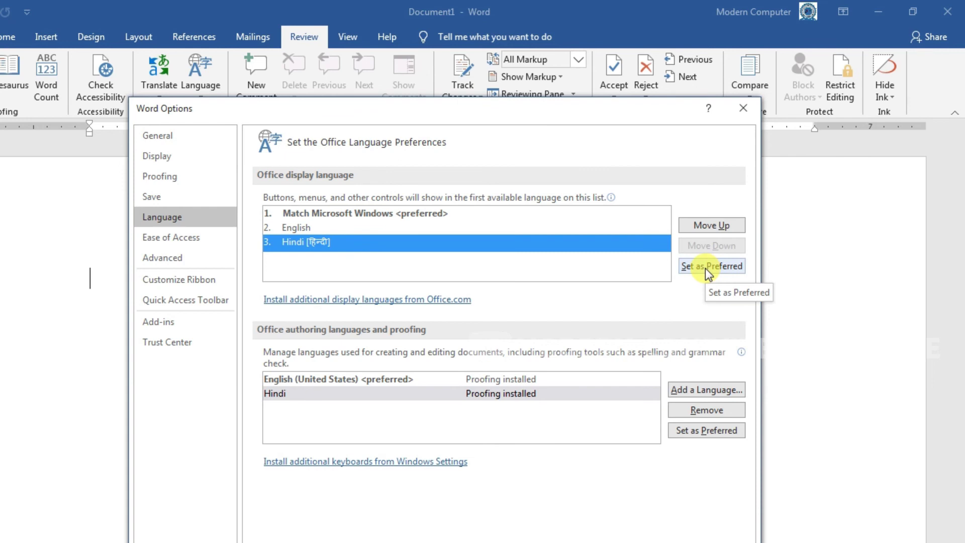
{"action": "left_click", "coordinate": [705, 267]}
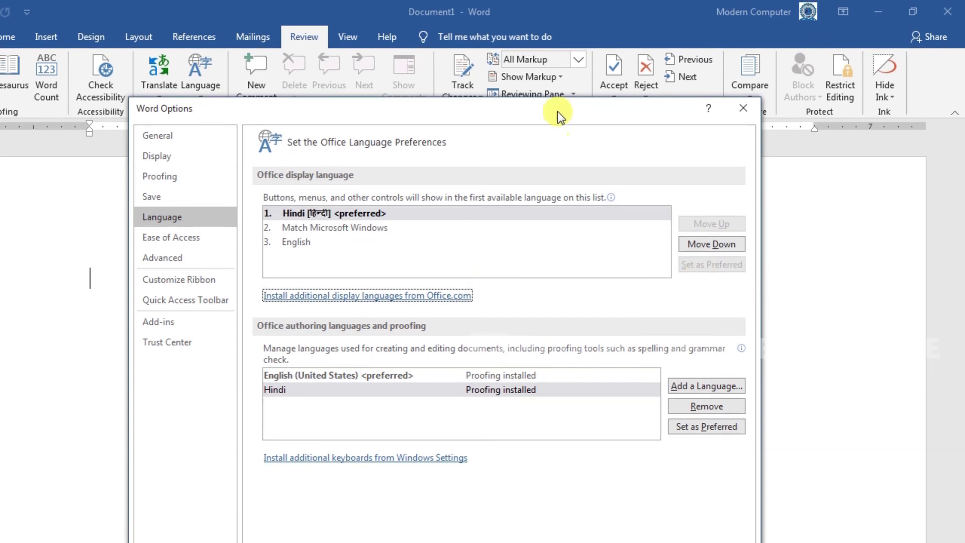
Confirm with OK, acknowledge the restart Office message, and close Word
{"action": "left_click_drag", "start_coordinate": [557, 110], "coordinate": [554, 57]}
{"action": "left_click", "coordinate": [659, 509]}
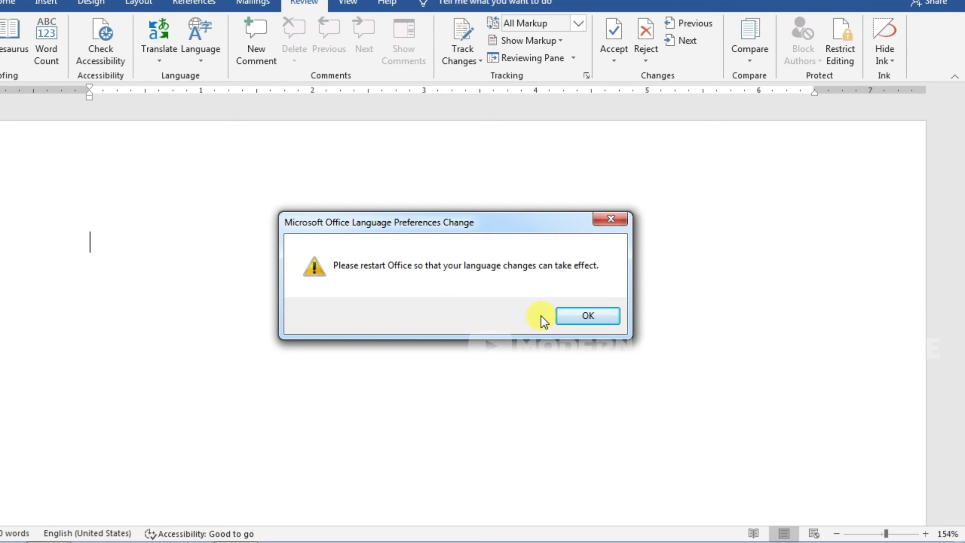
{"action": "left_click", "coordinate": [589, 317]}
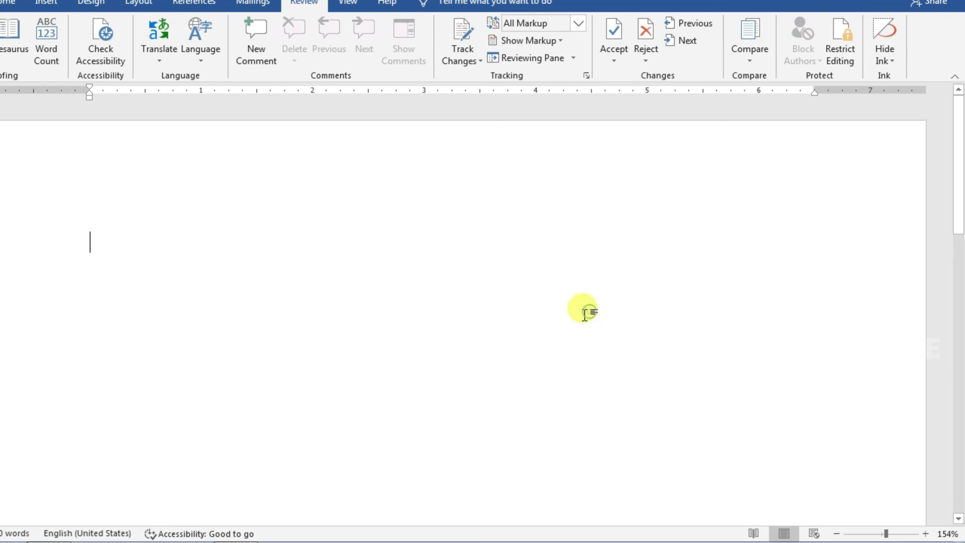
{"action": "left_click", "coordinate": [948, 11]}
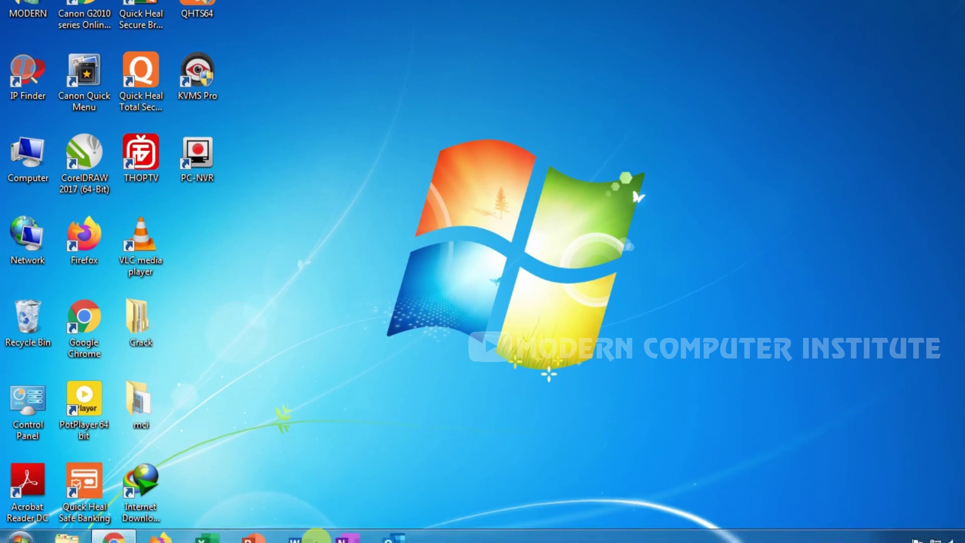
Relaunch Word in Hindi, open a blank दस्तावेज़1 and show the समीक्षा (Review) tab
{"action": "left_click", "coordinate": [302, 524]}
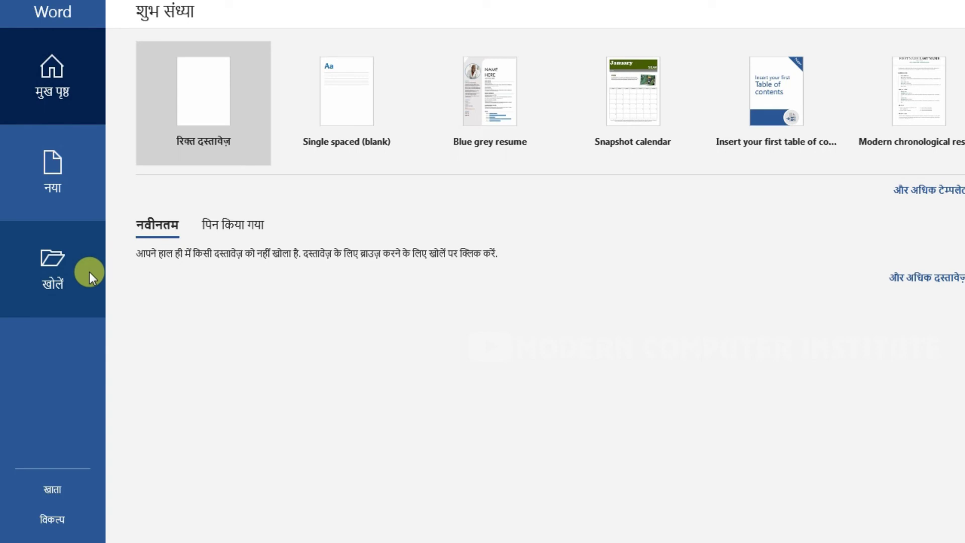
{"action": "left_click", "coordinate": [203, 125]}
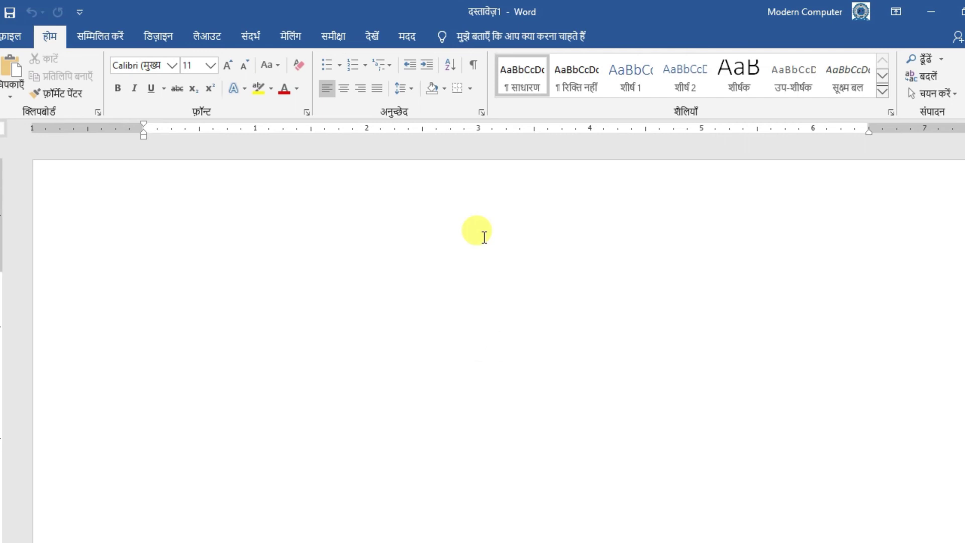
{"action": "left_click", "coordinate": [336, 40]}
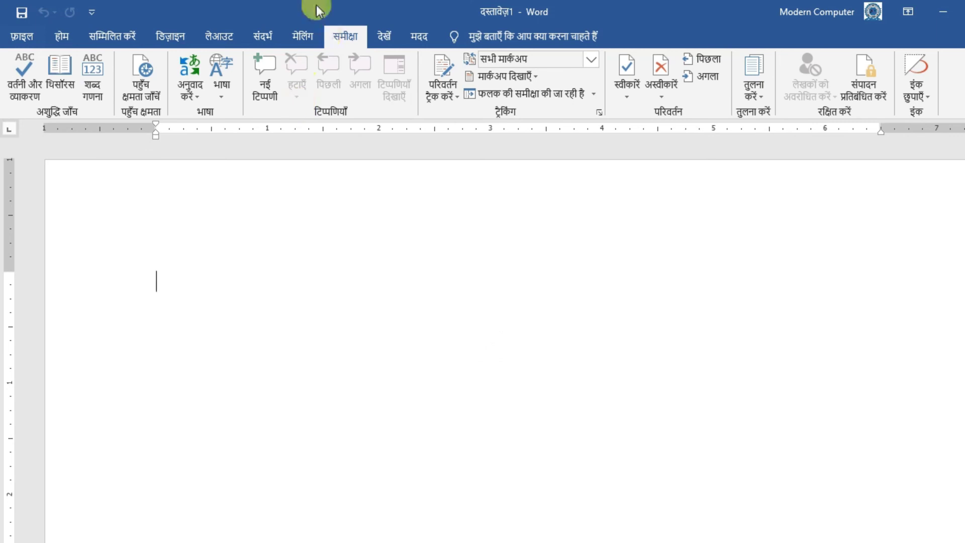
In भाषा प्राथमिकताएँ, set English as the preferred display language and accept the restart message
{"action": "left_click", "coordinate": [229, 93]}
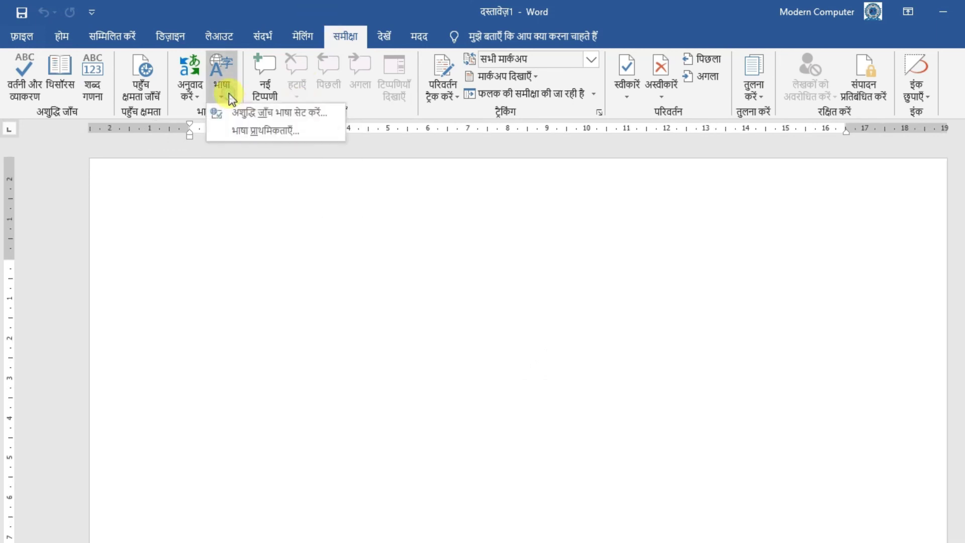
{"action": "left_click", "coordinate": [264, 130]}
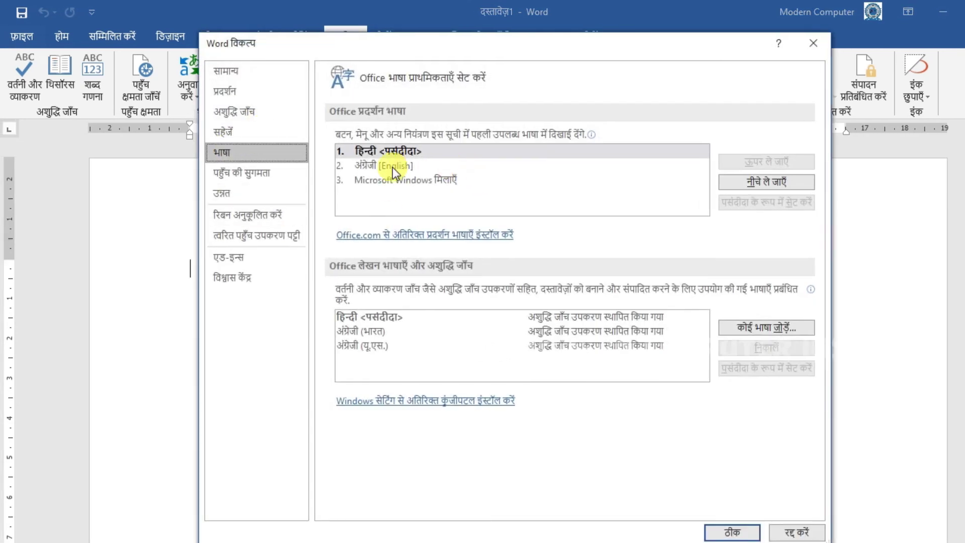
{"action": "left_click", "coordinate": [391, 167]}
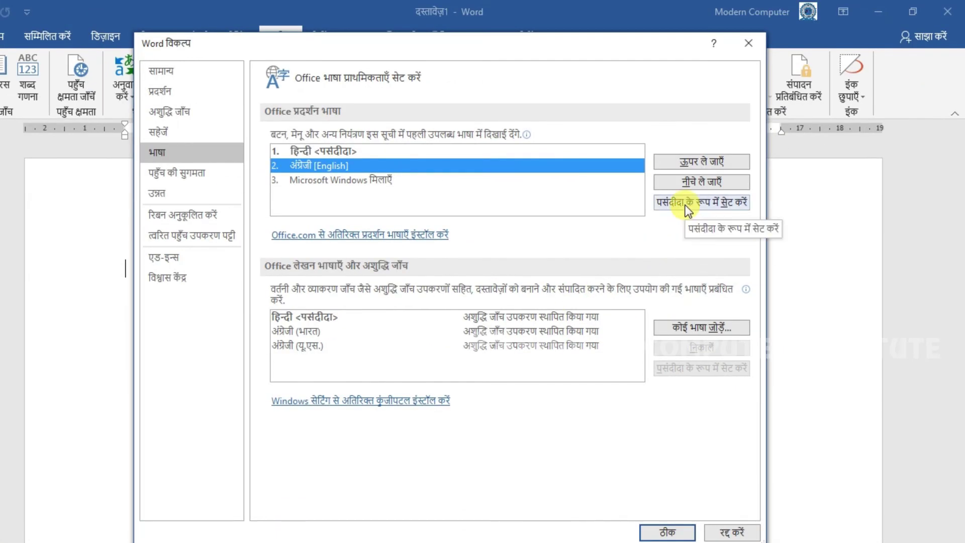
{"action": "left_click", "coordinate": [686, 205]}
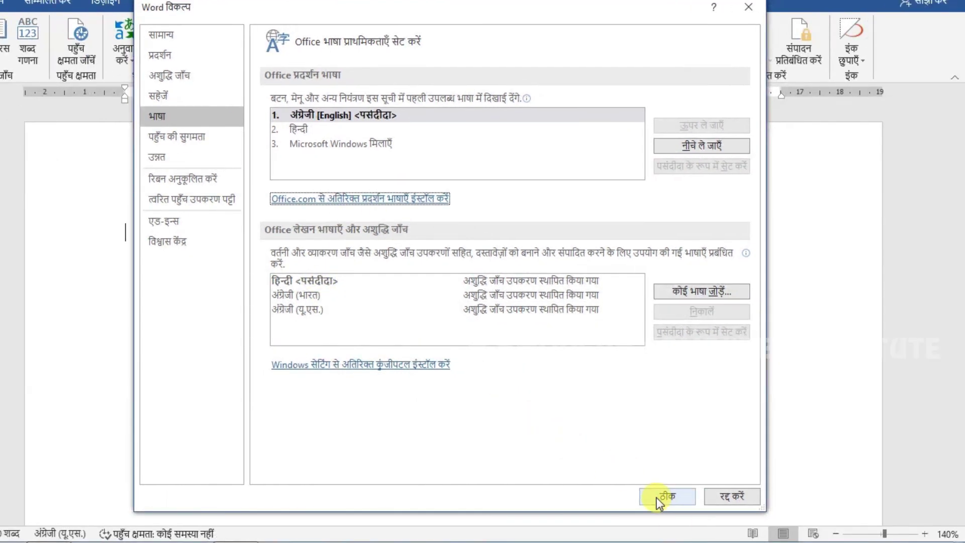
{"action": "left_click", "coordinate": [658, 498]}
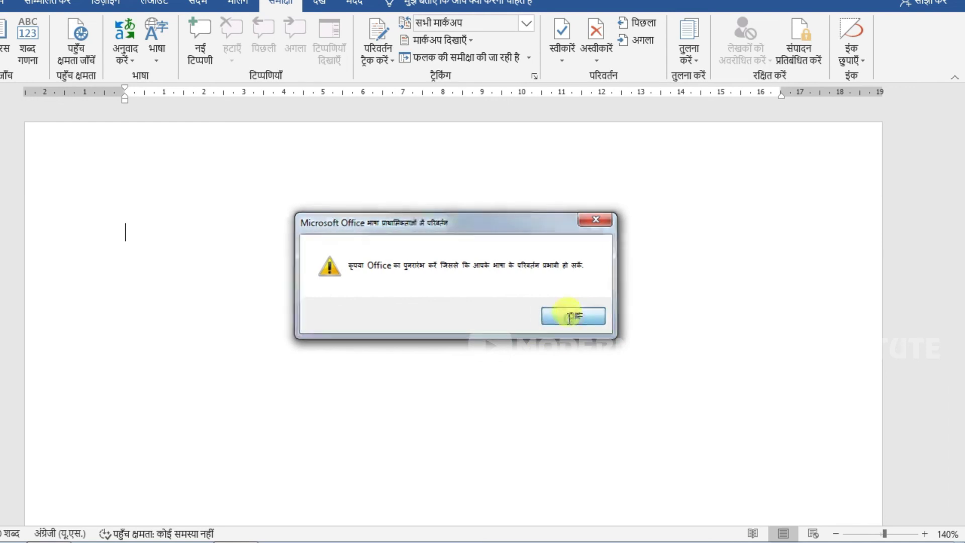
{"action": "left_click", "coordinate": [569, 319]}
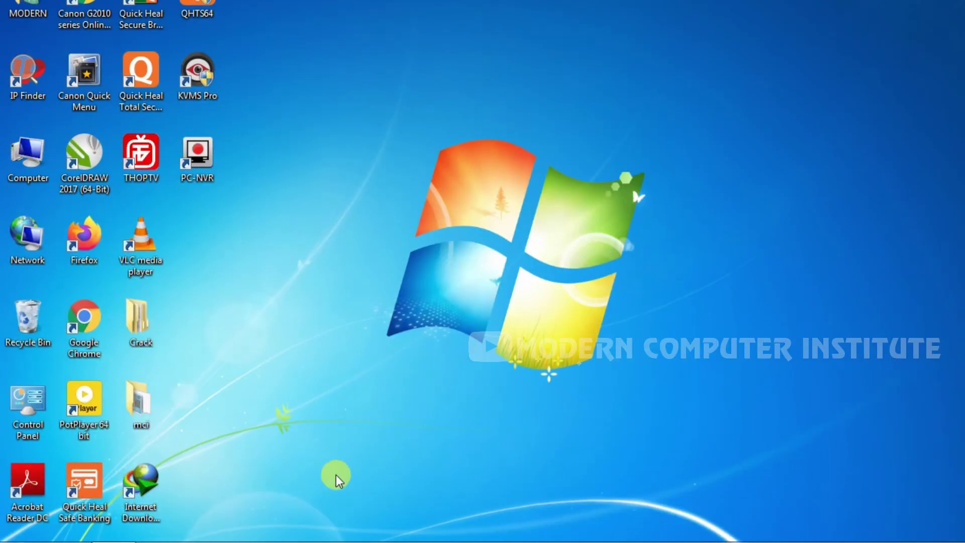
Relaunch Word, open a blank Document1 and show the Review tab in English
{"action": "left_click", "coordinate": [288, 528]}
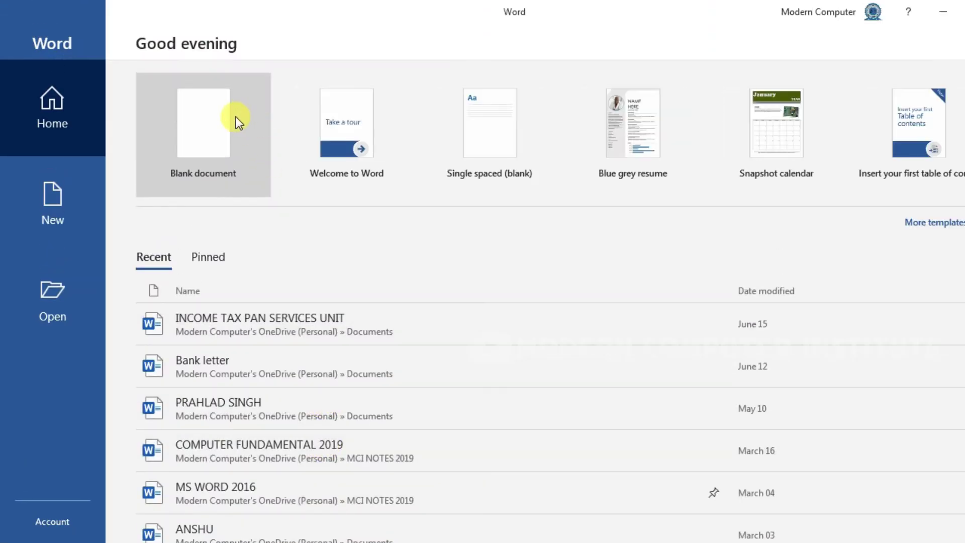
{"action": "left_click", "coordinate": [236, 117]}
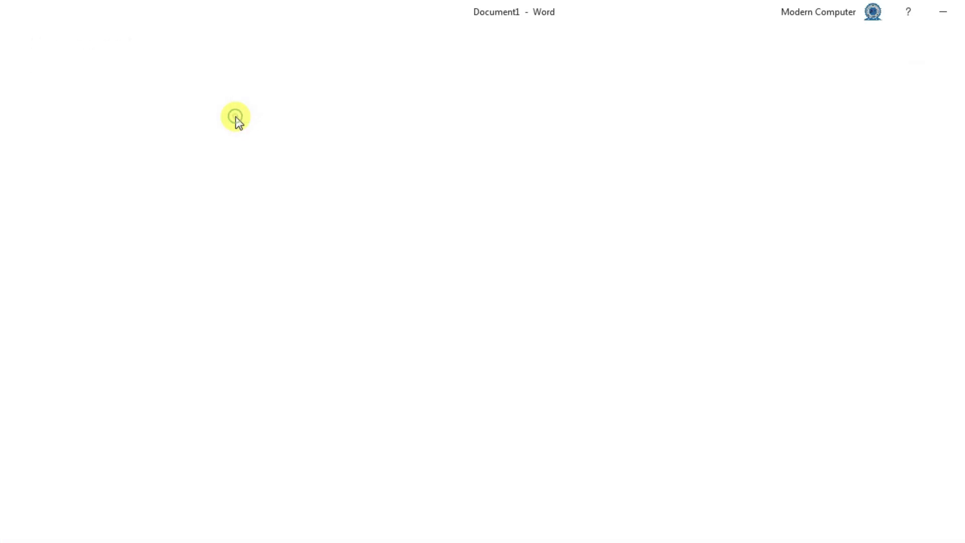
{"action": "left_click", "coordinate": [366, 37]}
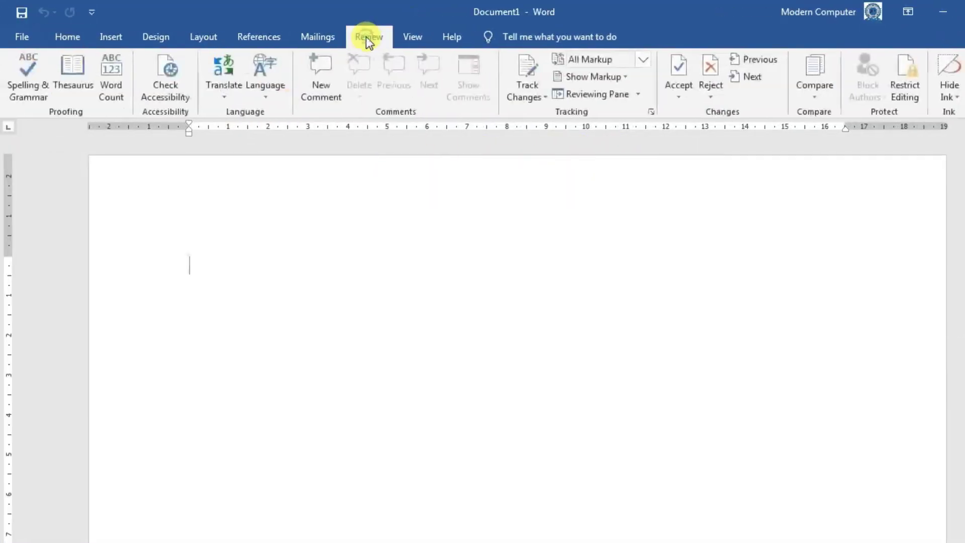